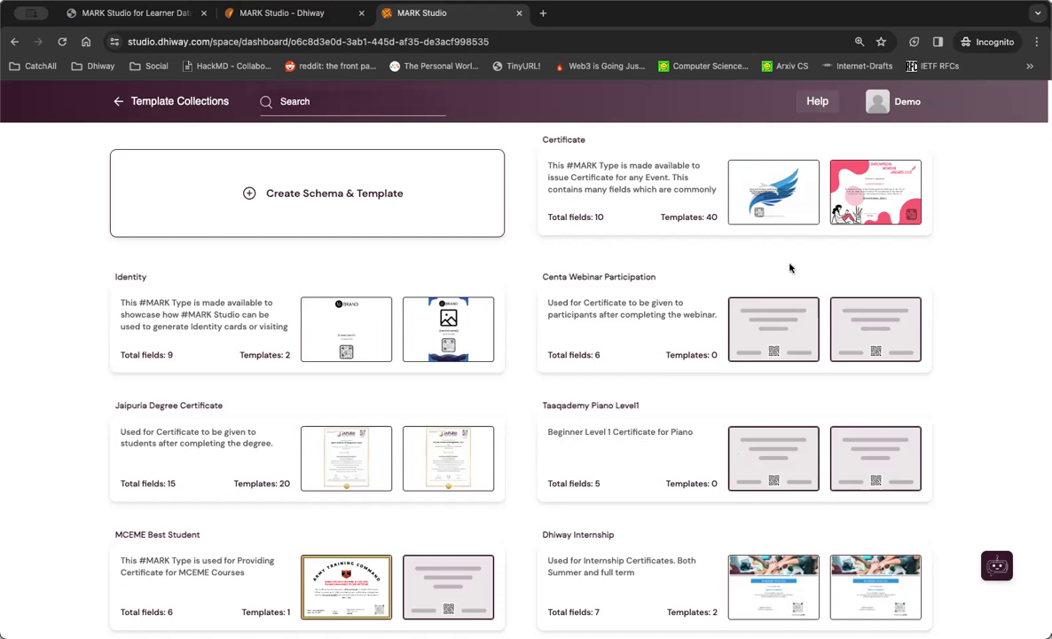
Open the Certificate template collection and examine its schema fields, from Name and Email through the start and end dates.
click(789, 185)
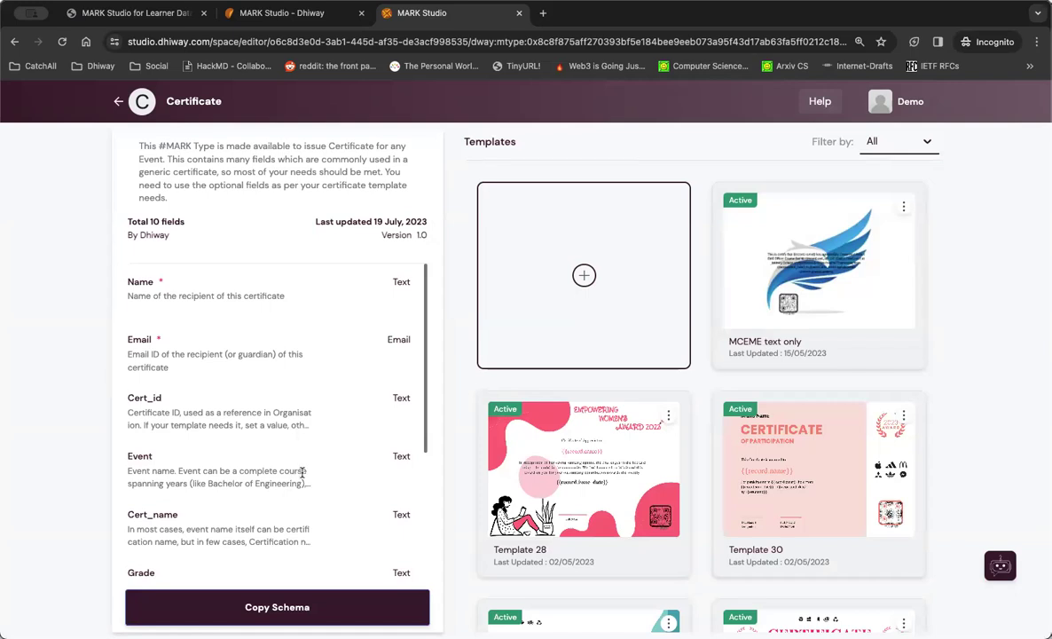
scroll(223, 328, down, 5)
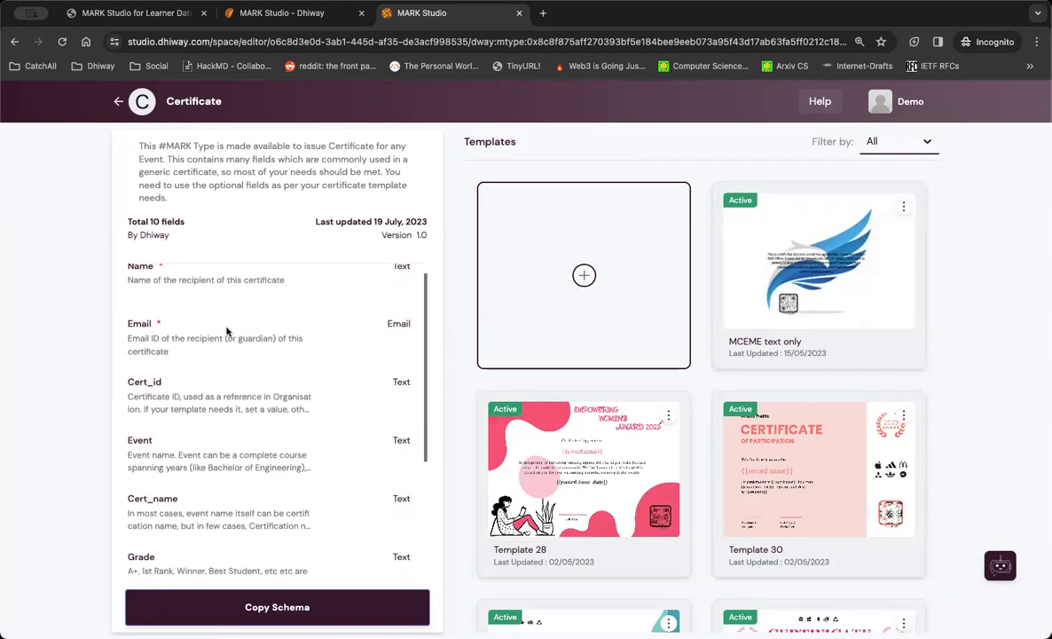
scroll(239, 429, up, 5)
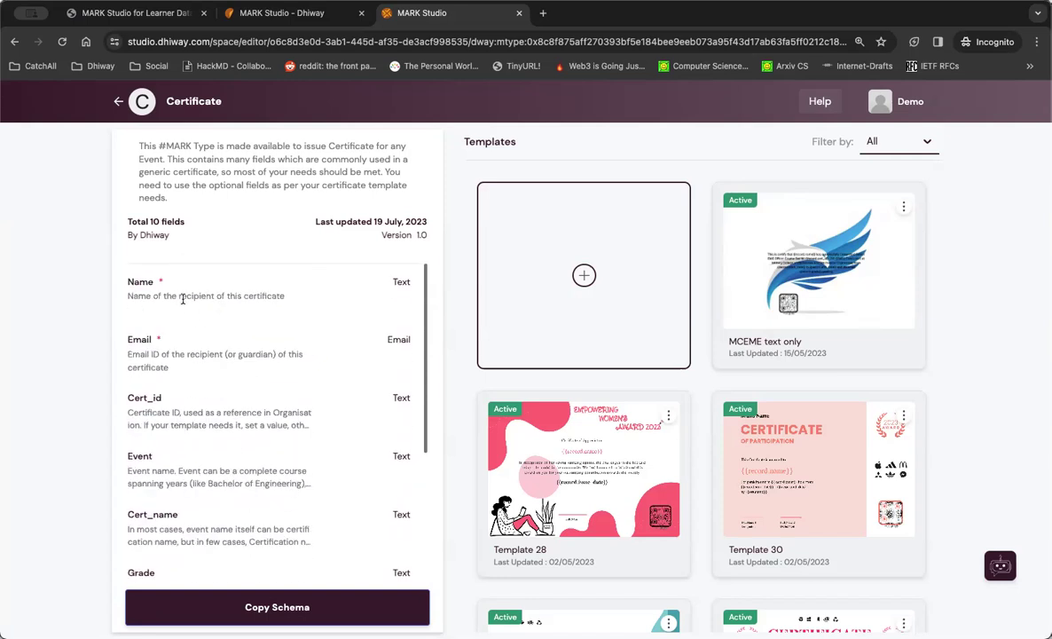
scroll(169, 373, down, 2)
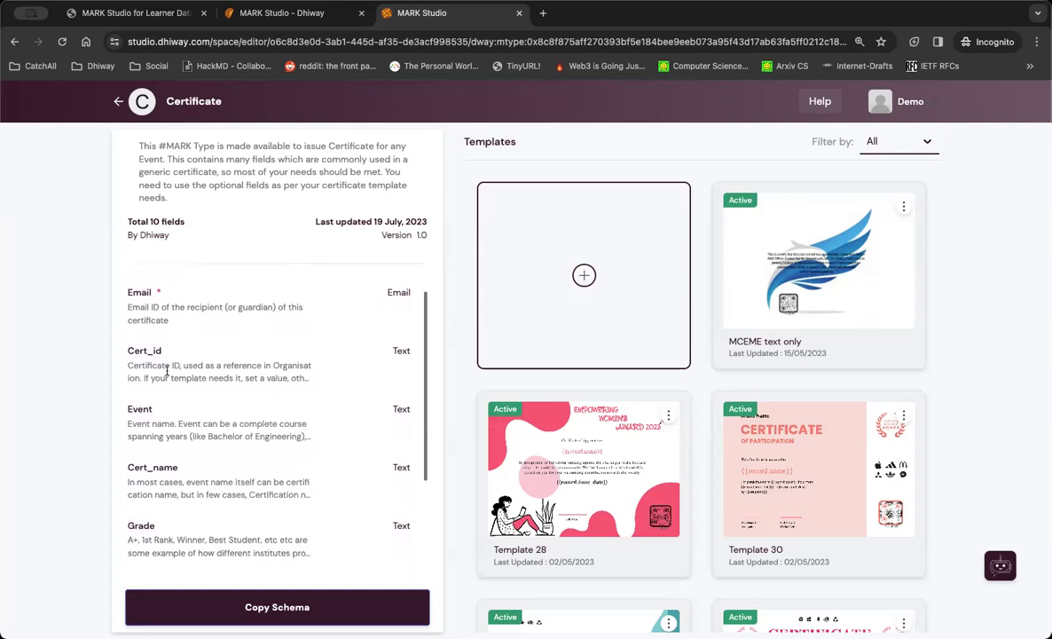
scroll(167, 397, up, 1)
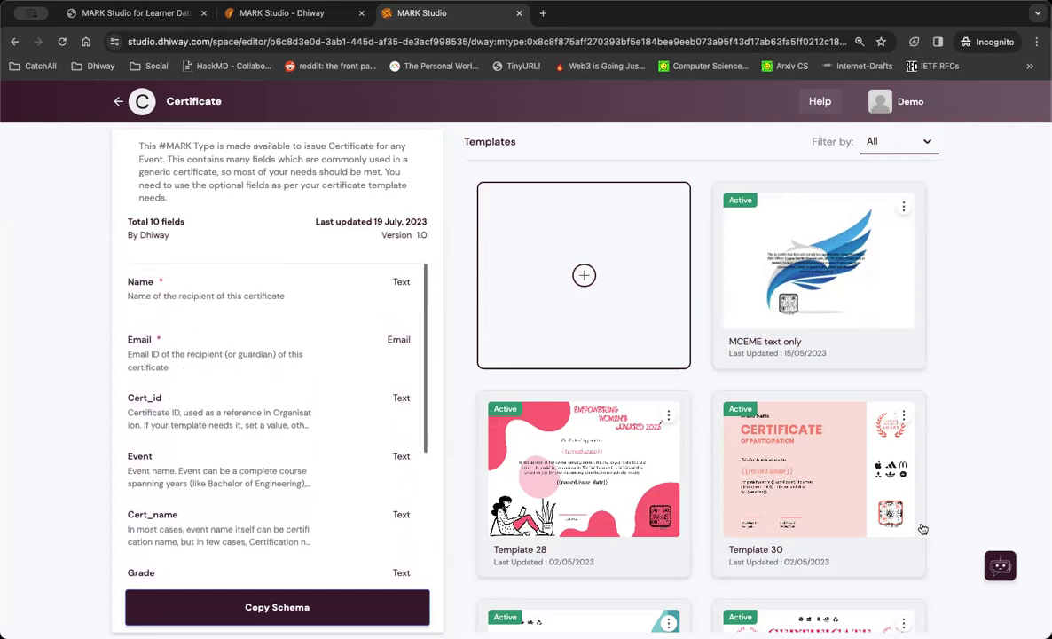
scroll(288, 429, down, 3)
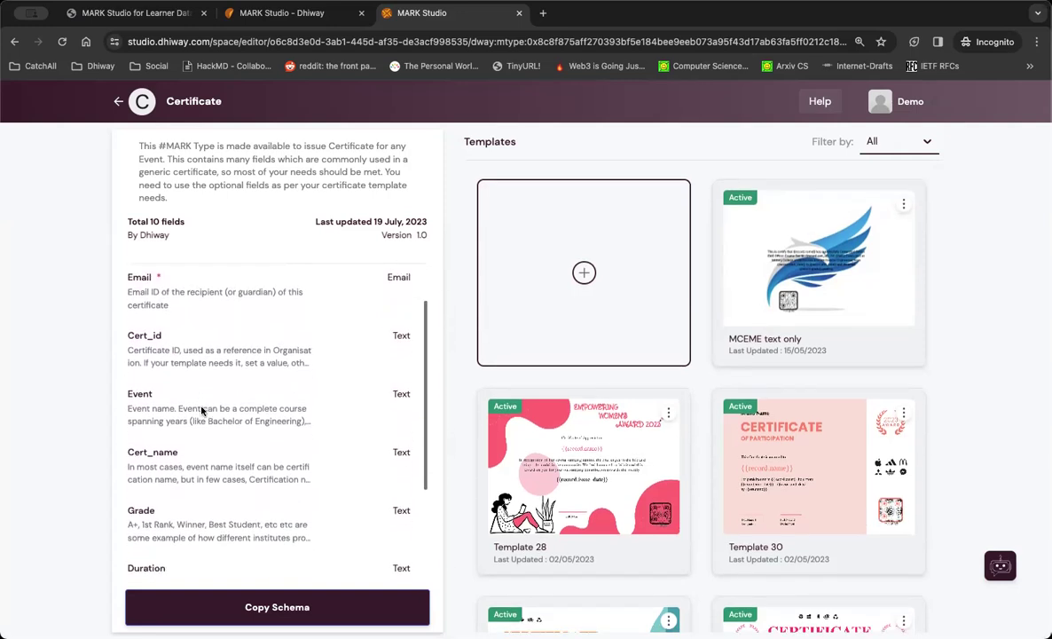
scroll(213, 462, down, 2)
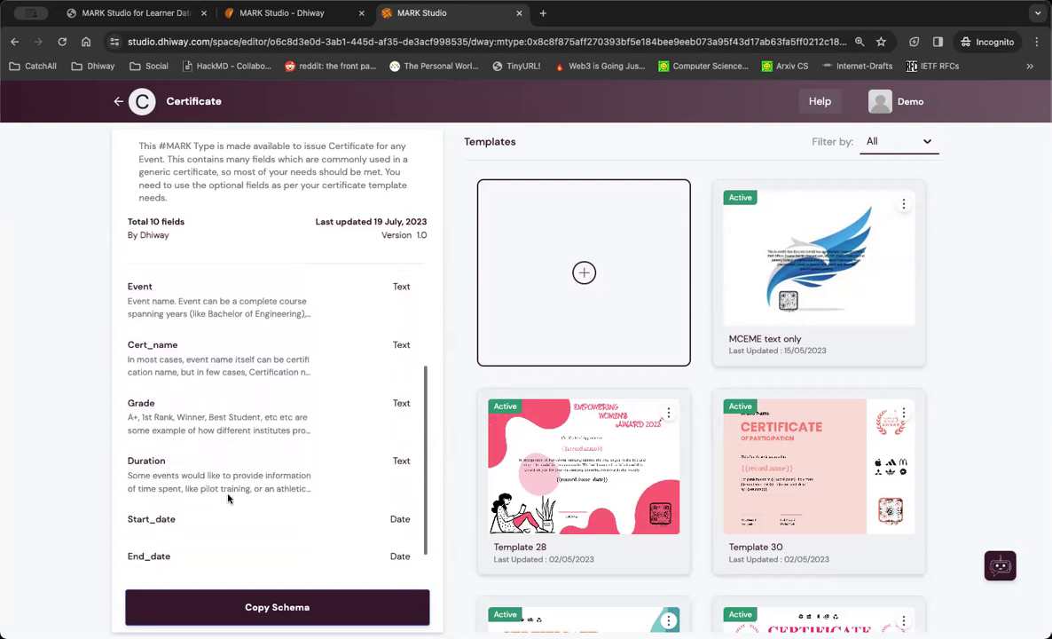
scroll(227, 494, up, 5)
View the Template 30 design in the designer, and return to the spaces dashboard.
click(767, 507)
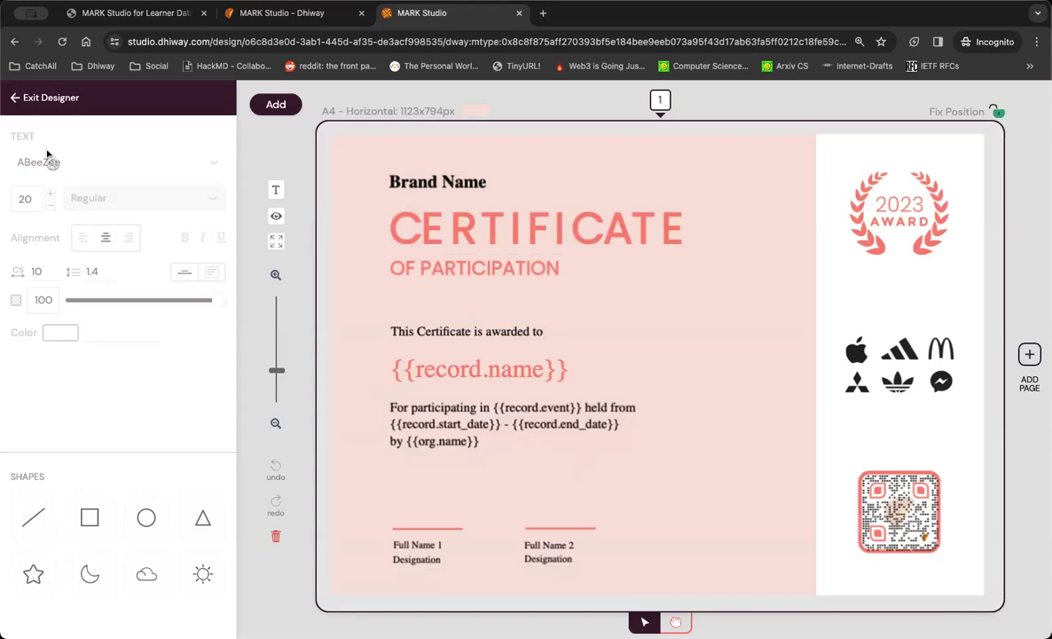
click(15, 99)
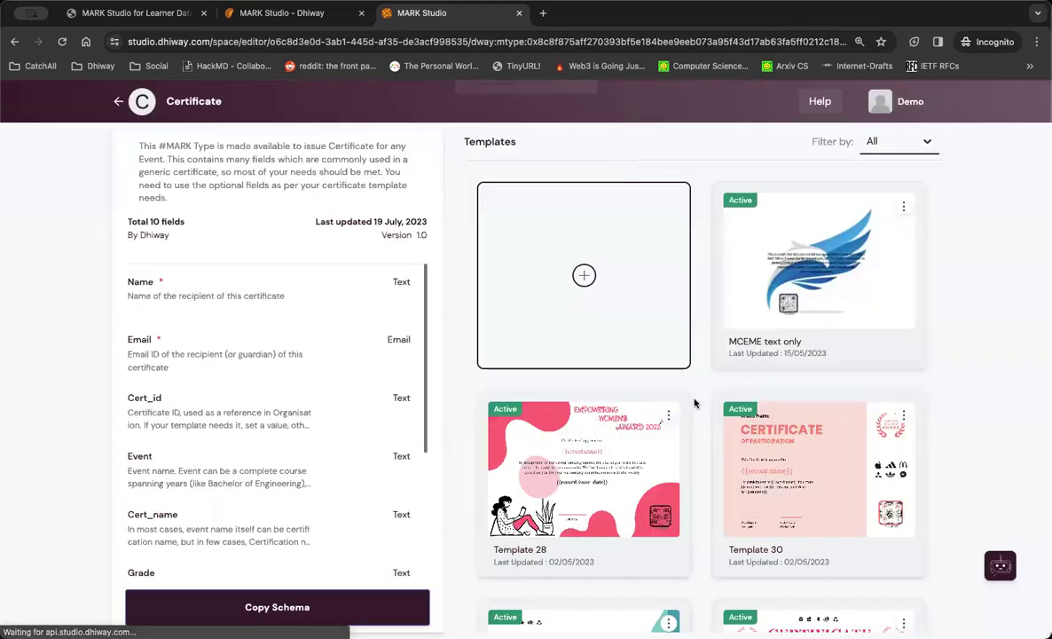
click(120, 105)
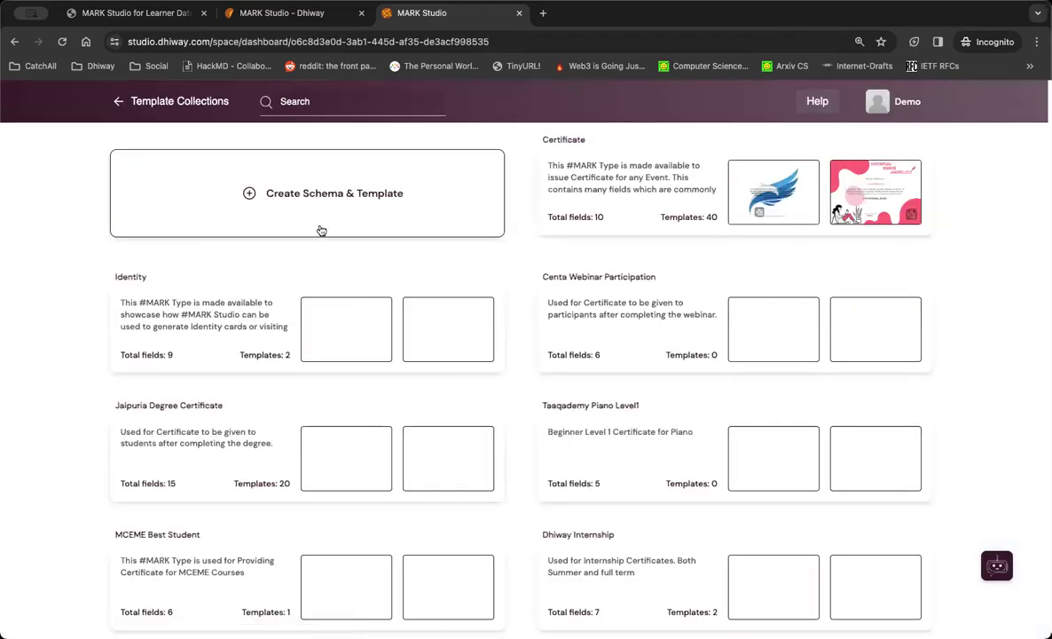
click(117, 102)
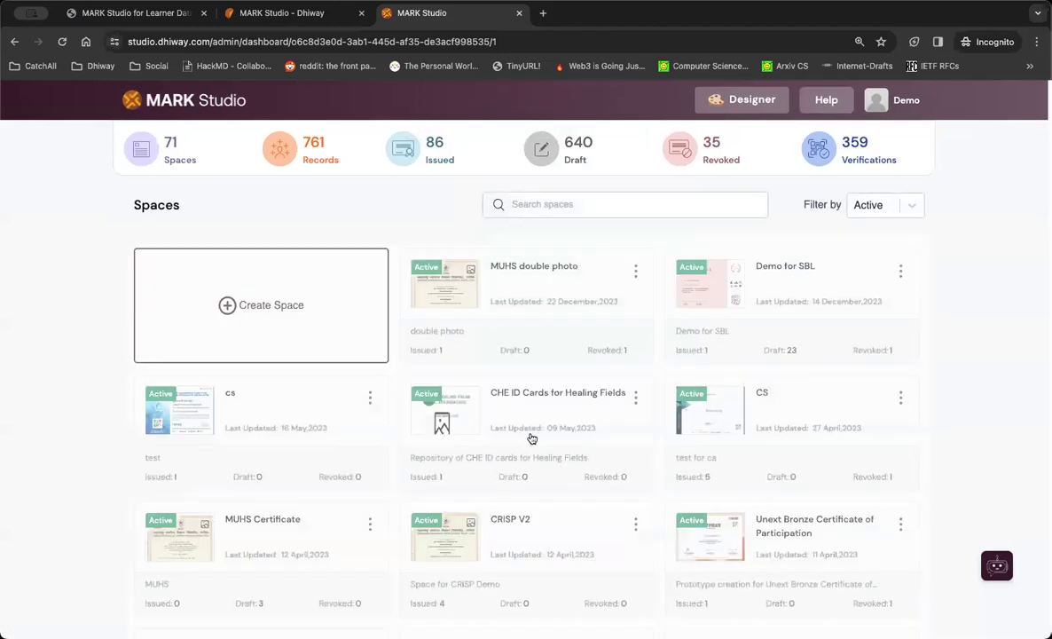
Start a new space with "Teacher Training Demo" as name and description, and turn off showing these details during verification.
click(306, 321)
click(507, 181)
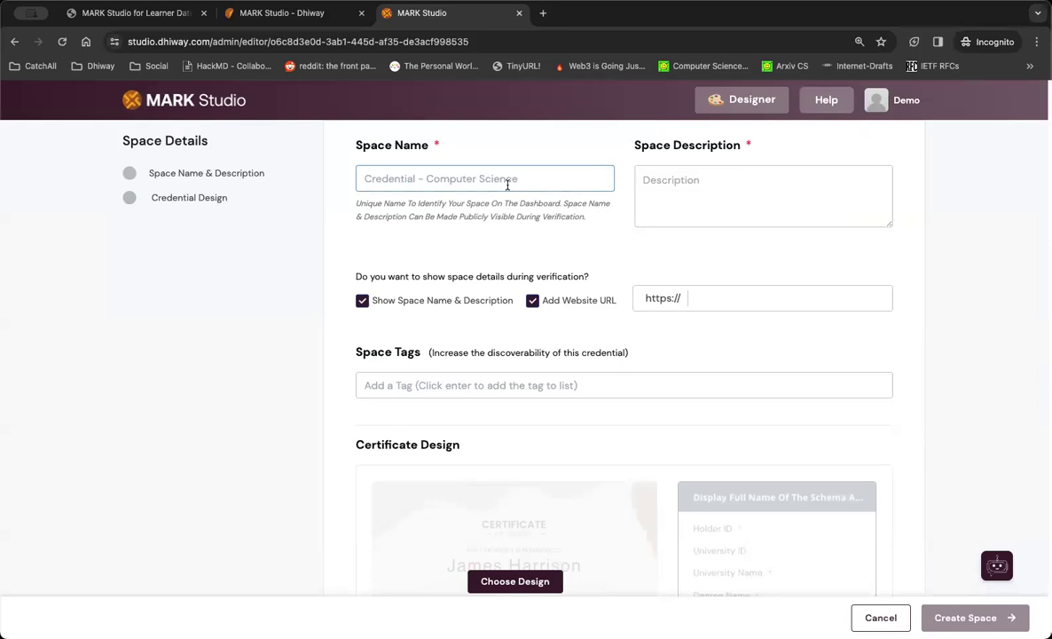
text(Te)
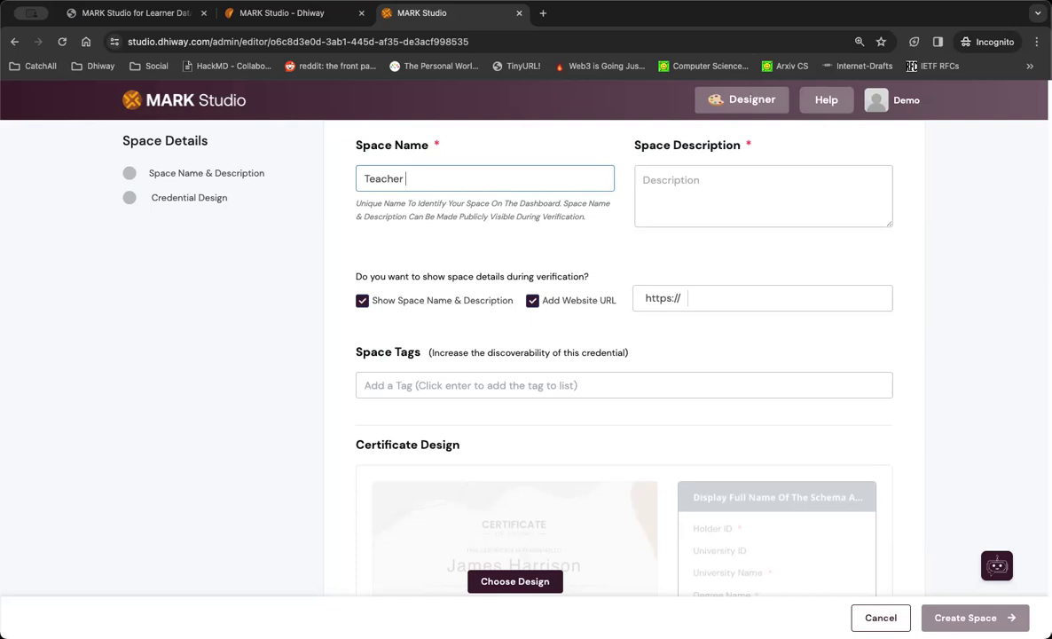
text(acher Training Dem)
key(super+a)
key(super+c)
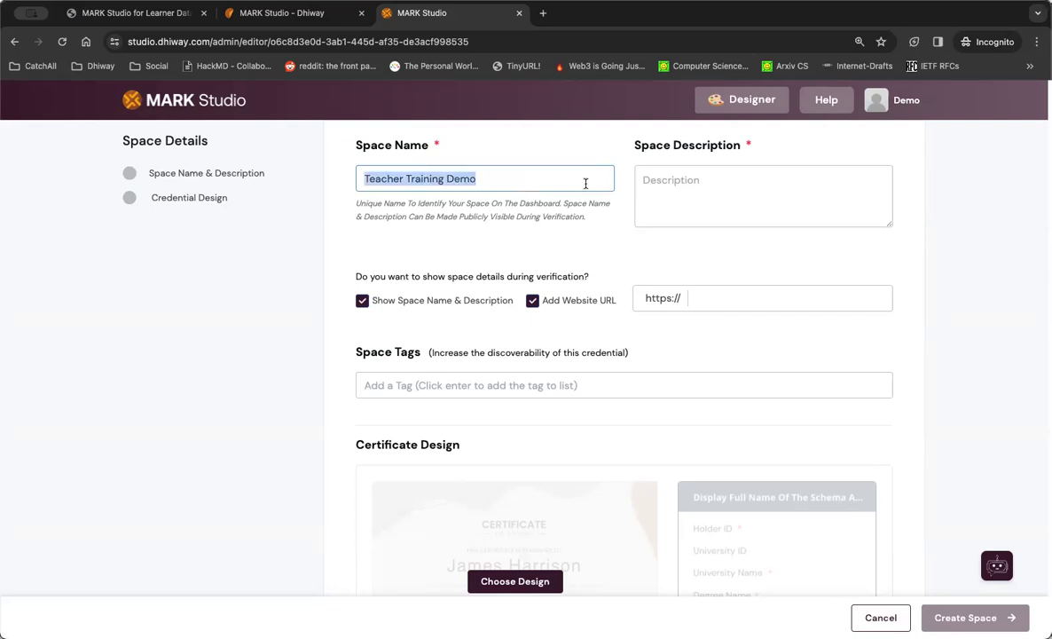
click(723, 178)
key(super+v)
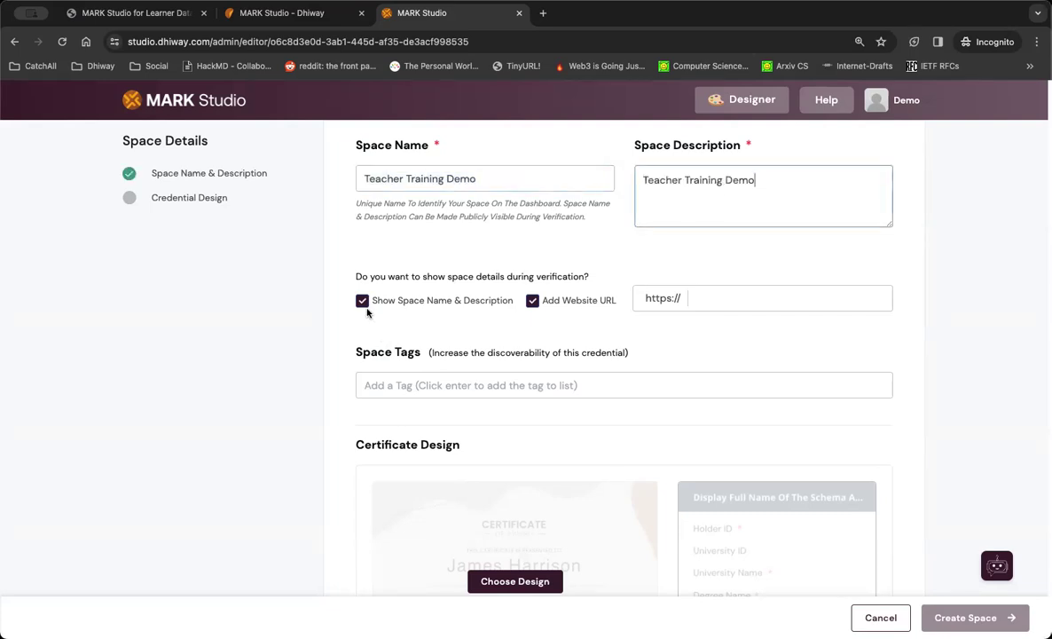
click(362, 300)
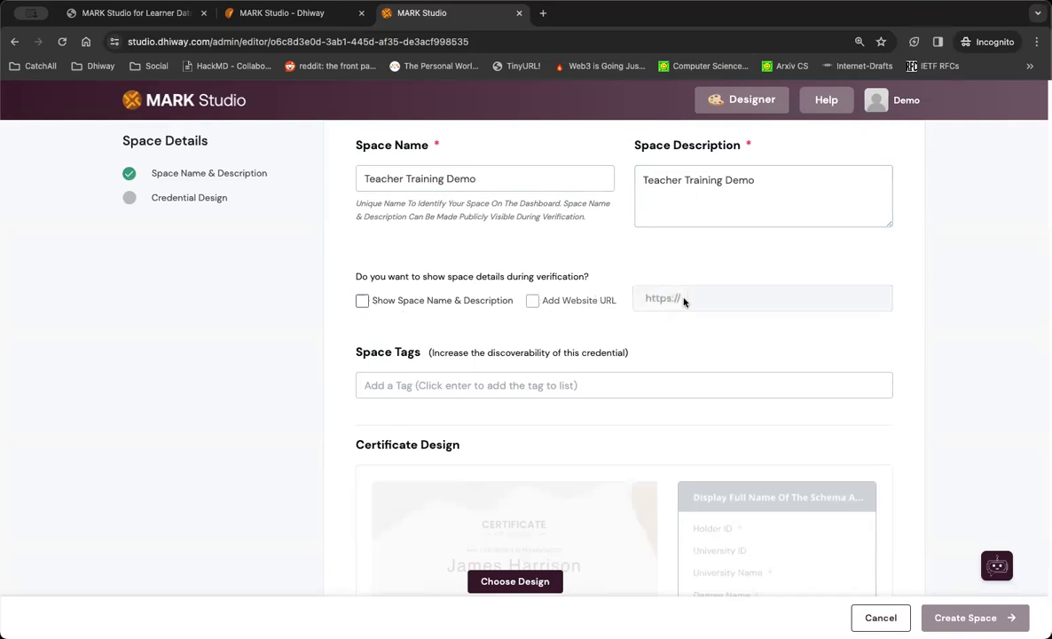
Review the new space form's verification options, space tags and certificate design sections.
scroll(610, 341, down, 1)
scroll(613, 342, up, 1)
scroll(612, 364, down, 1)
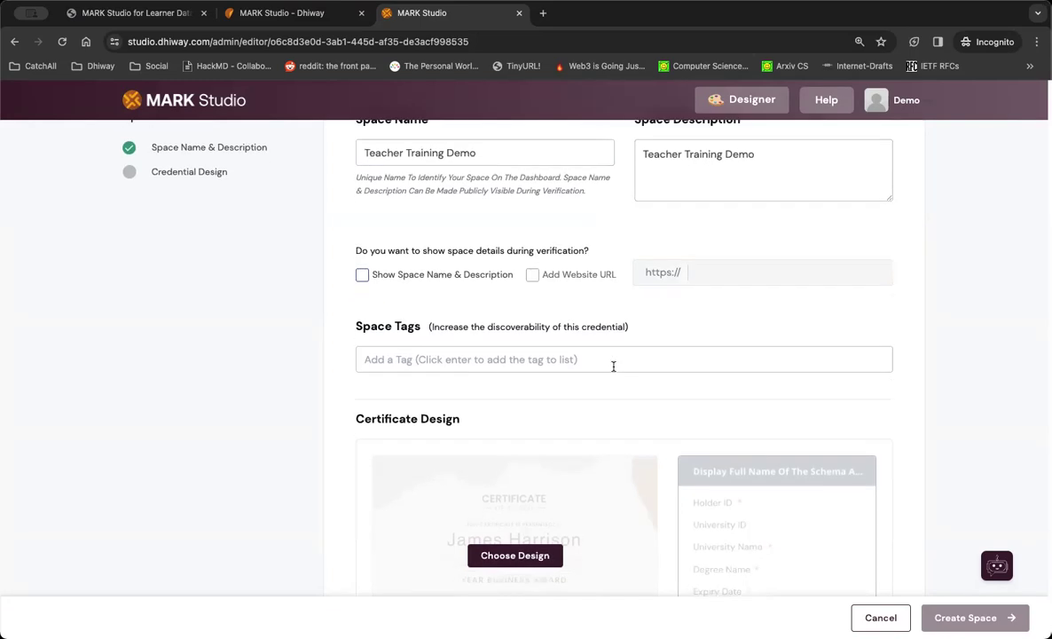
scroll(619, 342, down, 1)
scroll(618, 342, down, 3)
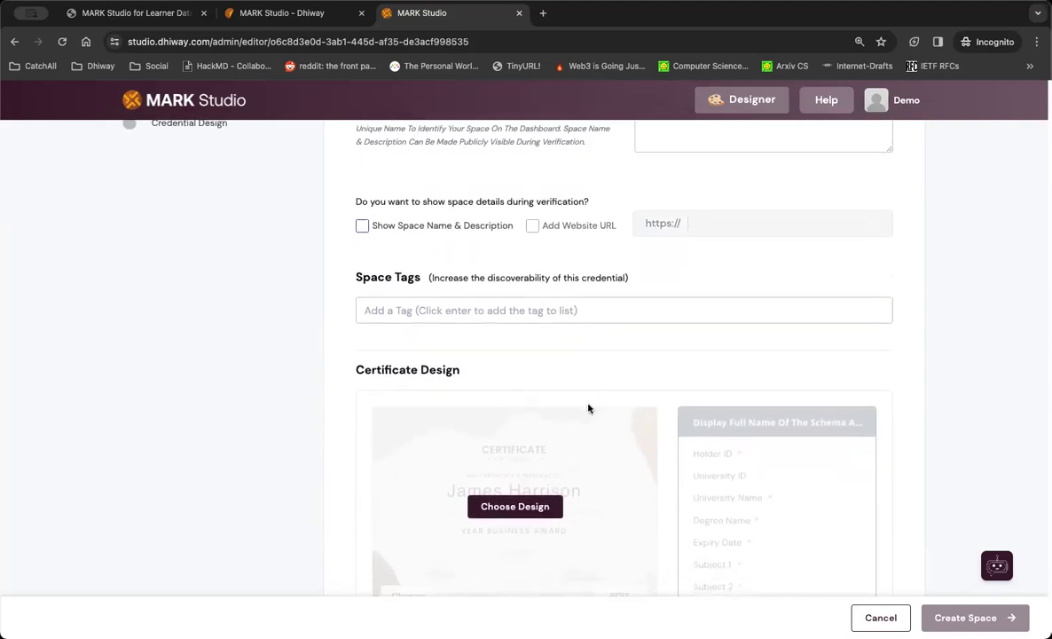
scroll(589, 408, down, 1)
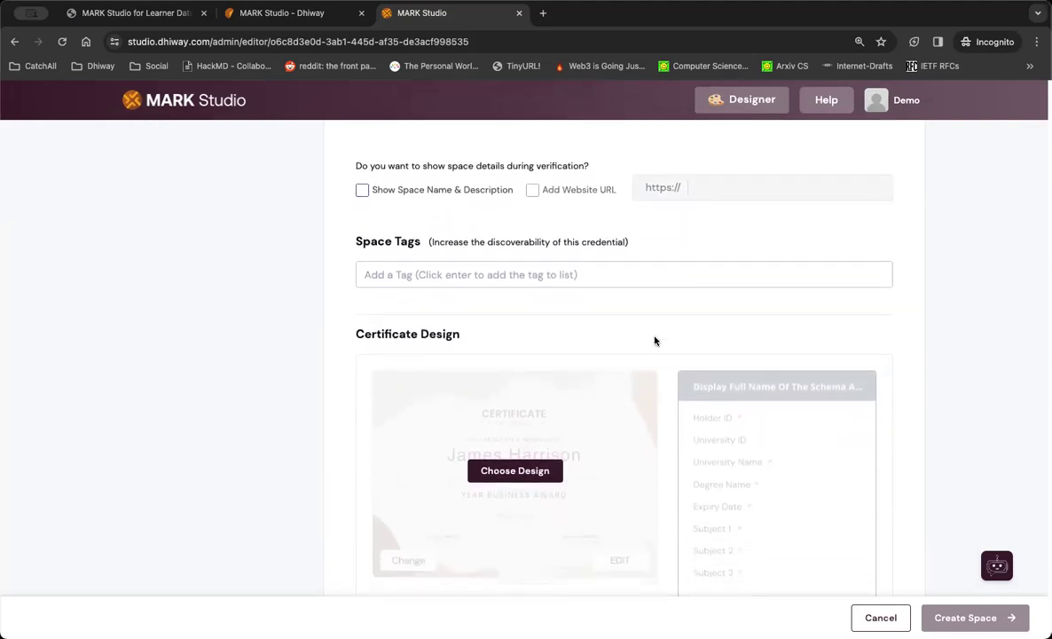
scroll(590, 413, up, 2)
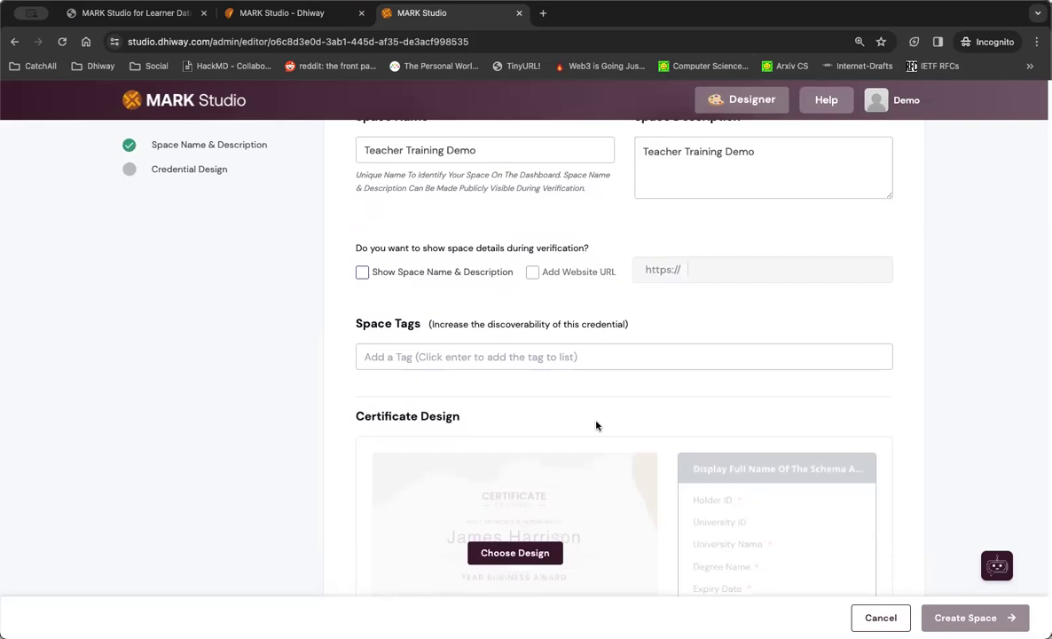
scroll(597, 428, down, 4)
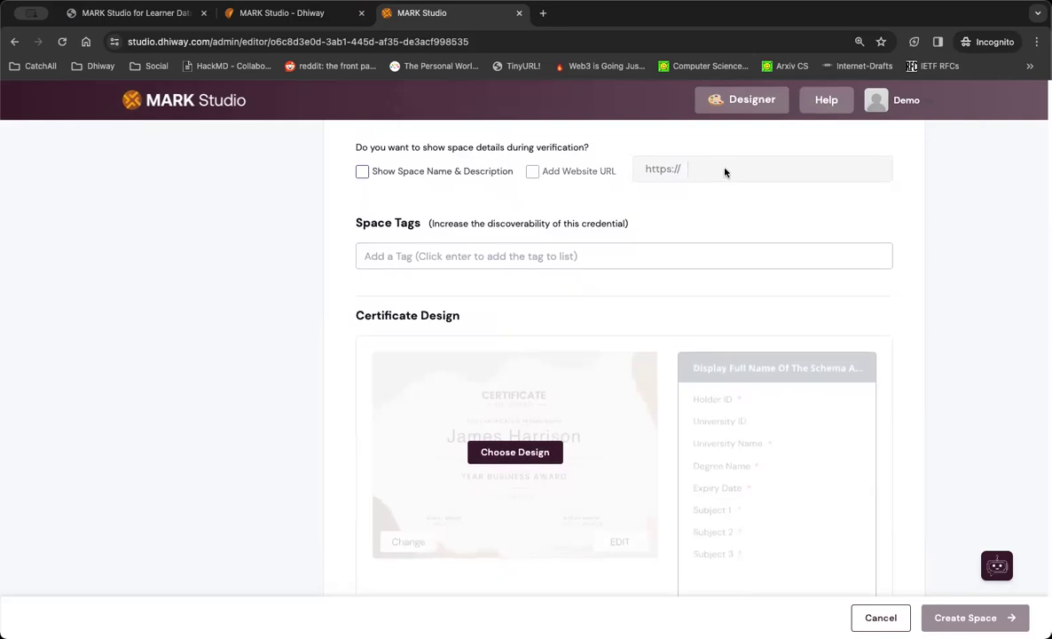
scroll(697, 230, up, 2)
scroll(579, 385, down, 3)
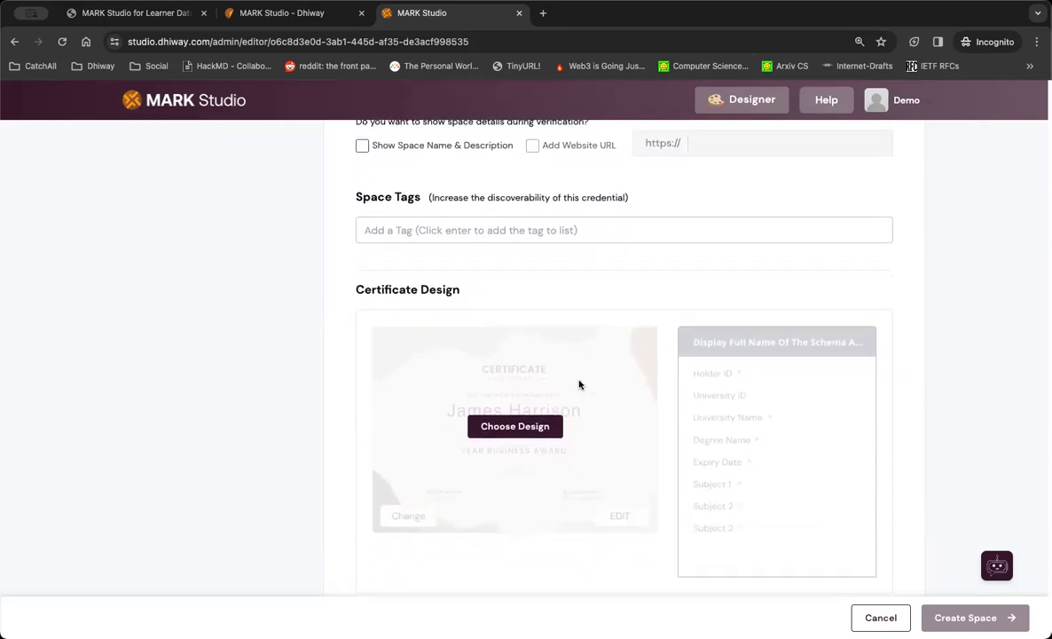
Add Template 30 from the Certificate templates as the space's certificate design and create the space.
click(543, 426)
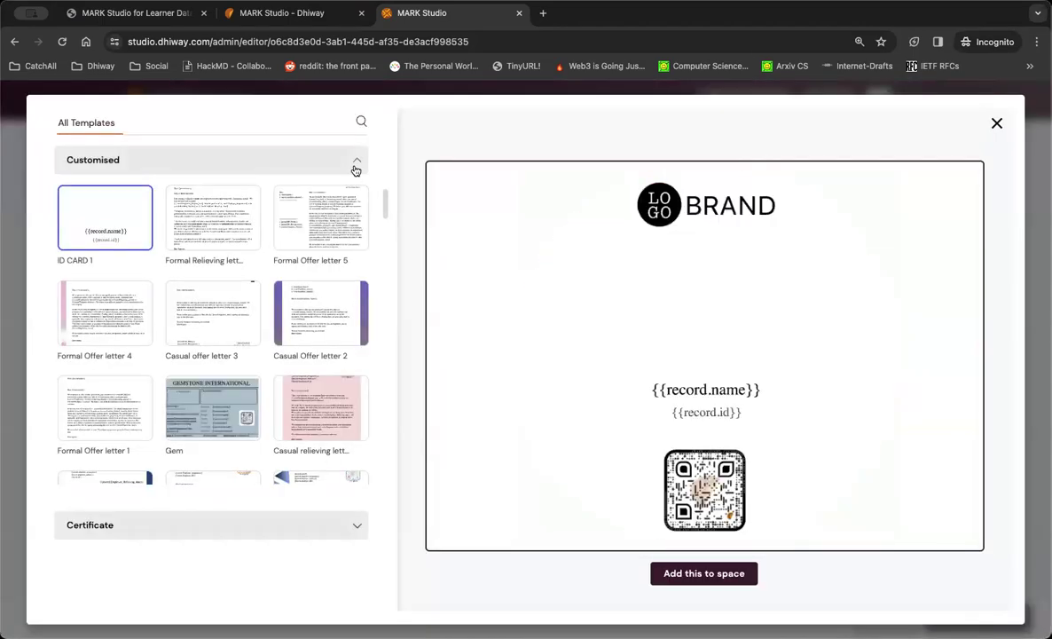
click(356, 168)
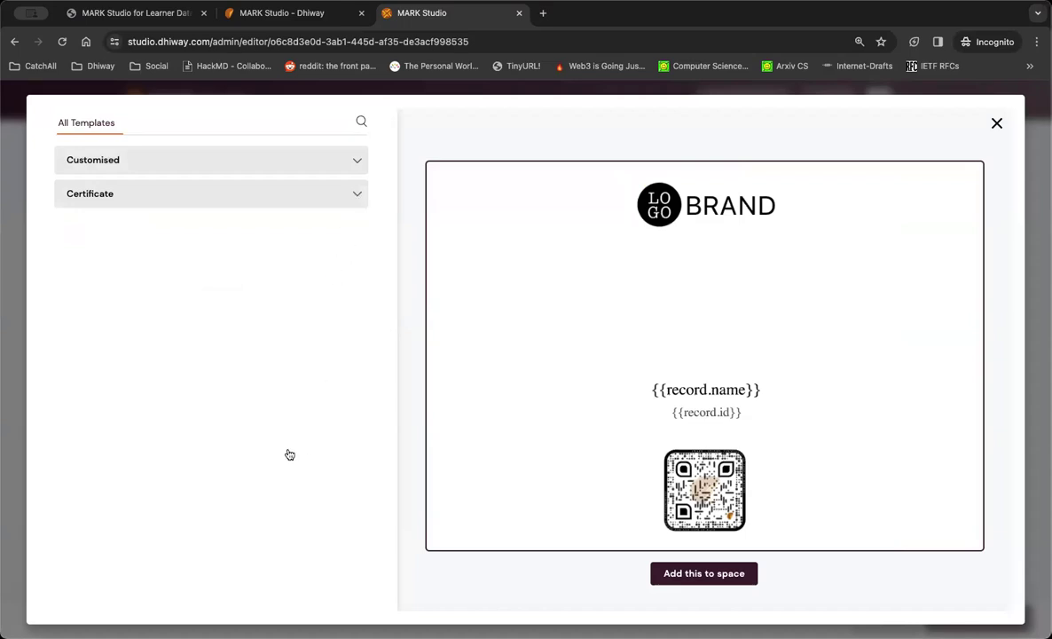
click(282, 252)
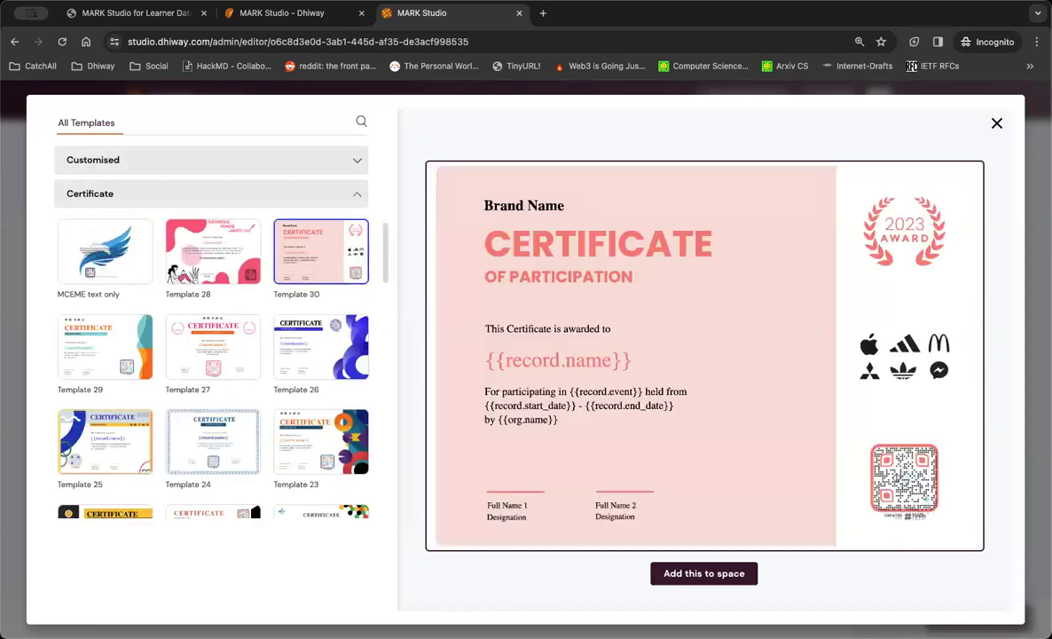
click(703, 573)
click(975, 618)
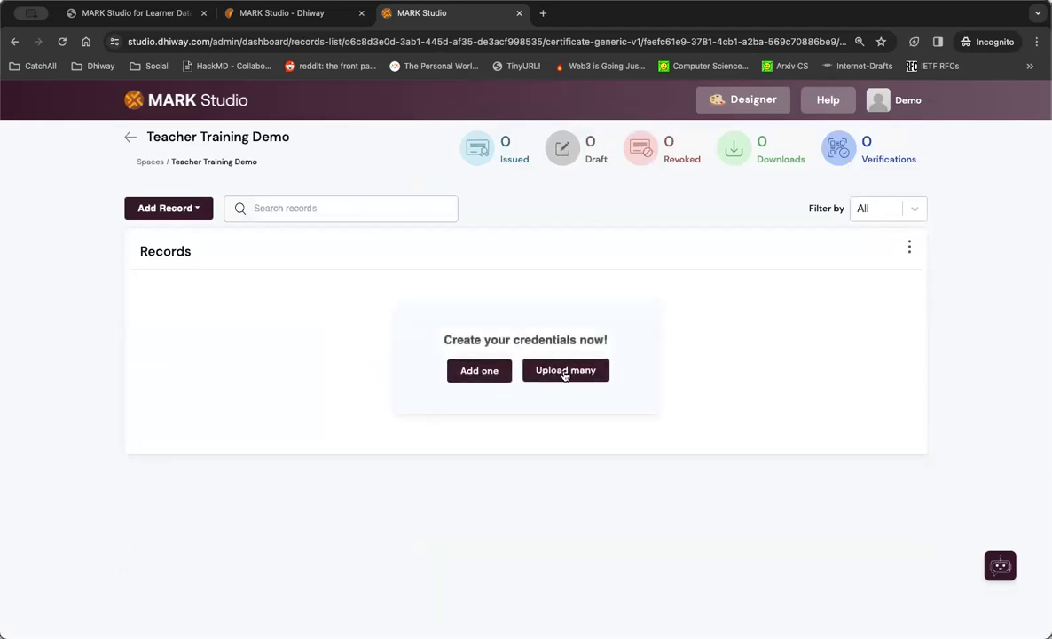
Bulk-import records into the Teacher Training Demo space from a CSV file, preview them and add them.
click(542, 375)
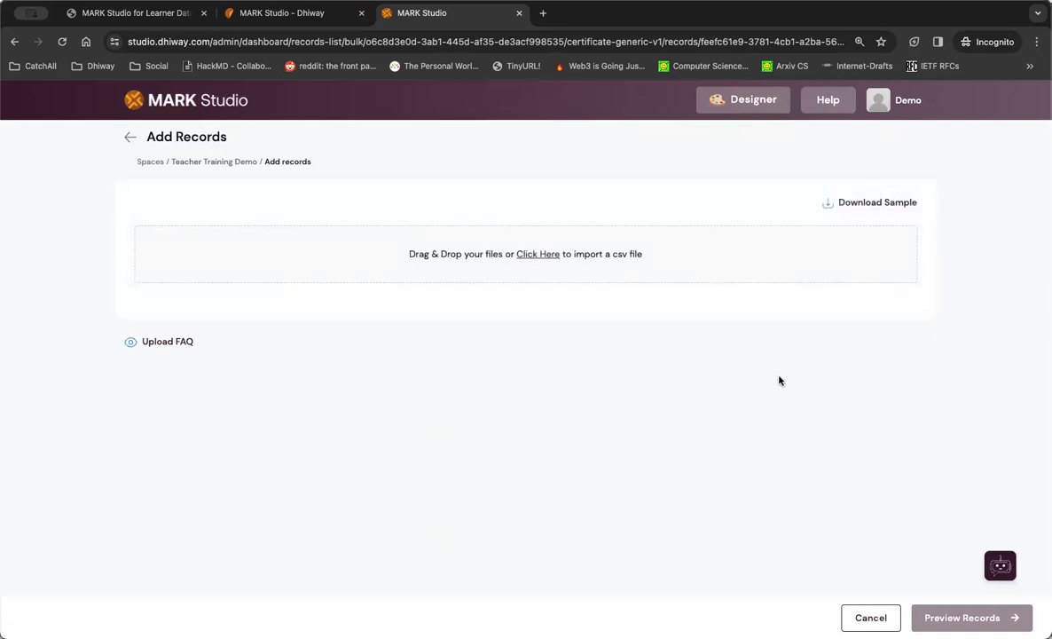
click(540, 255)
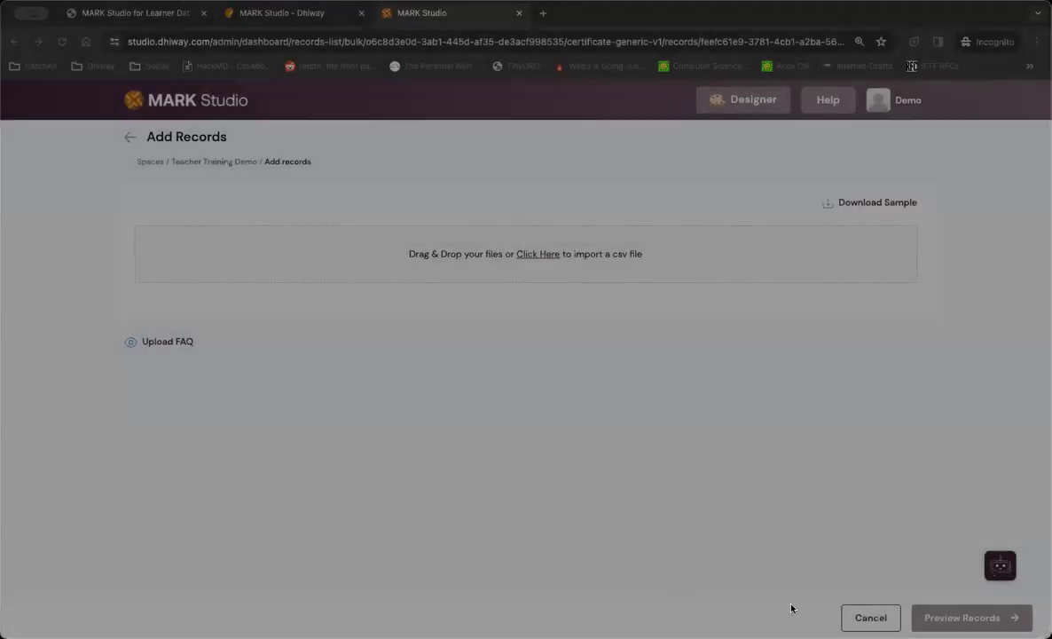
click(791, 608)
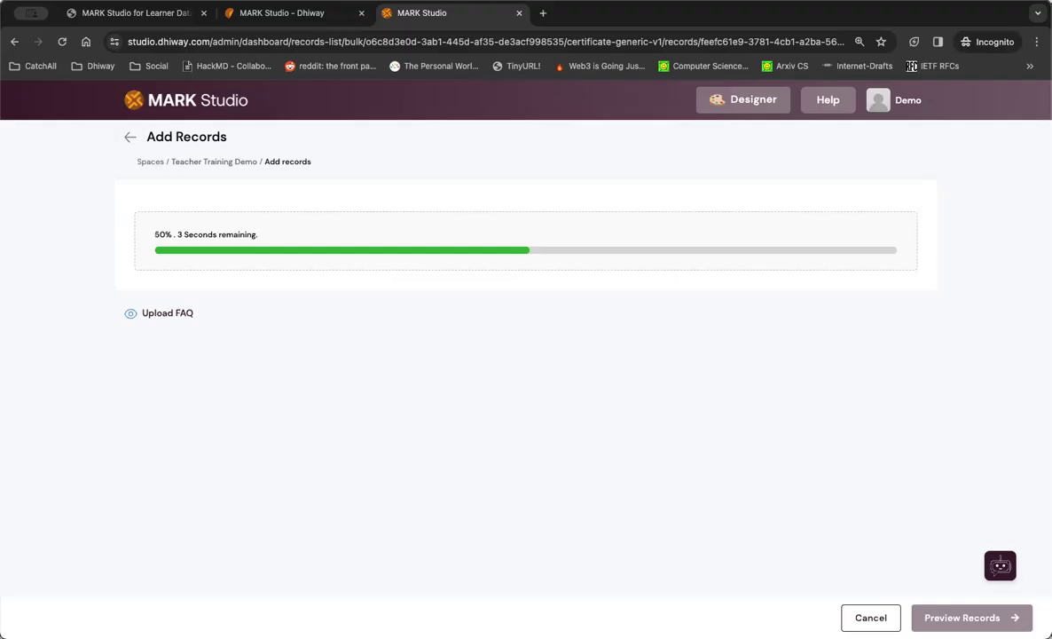
click(972, 618)
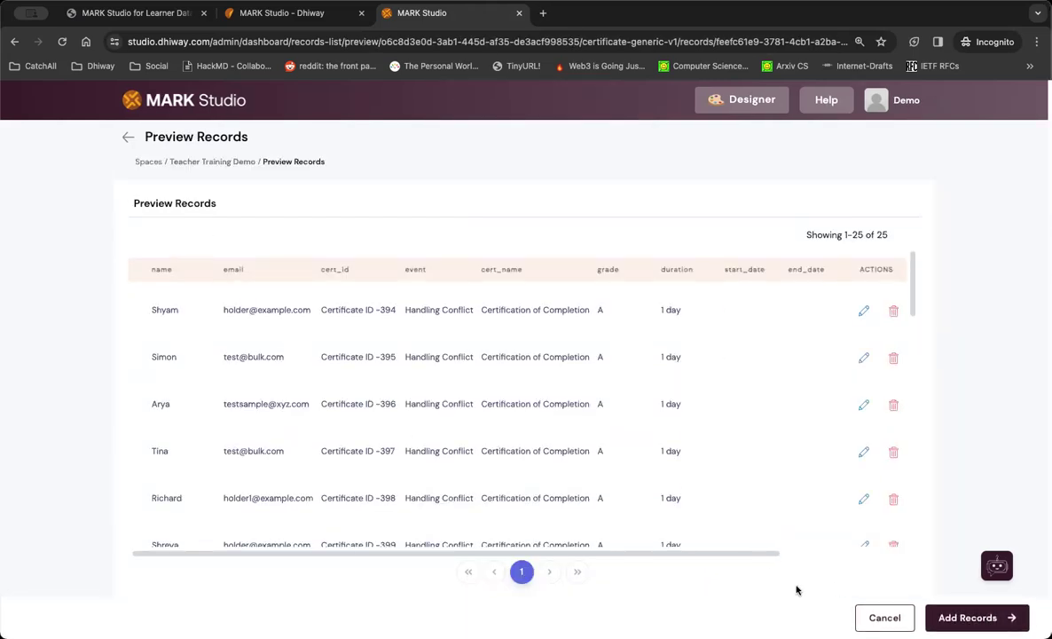
click(940, 617)
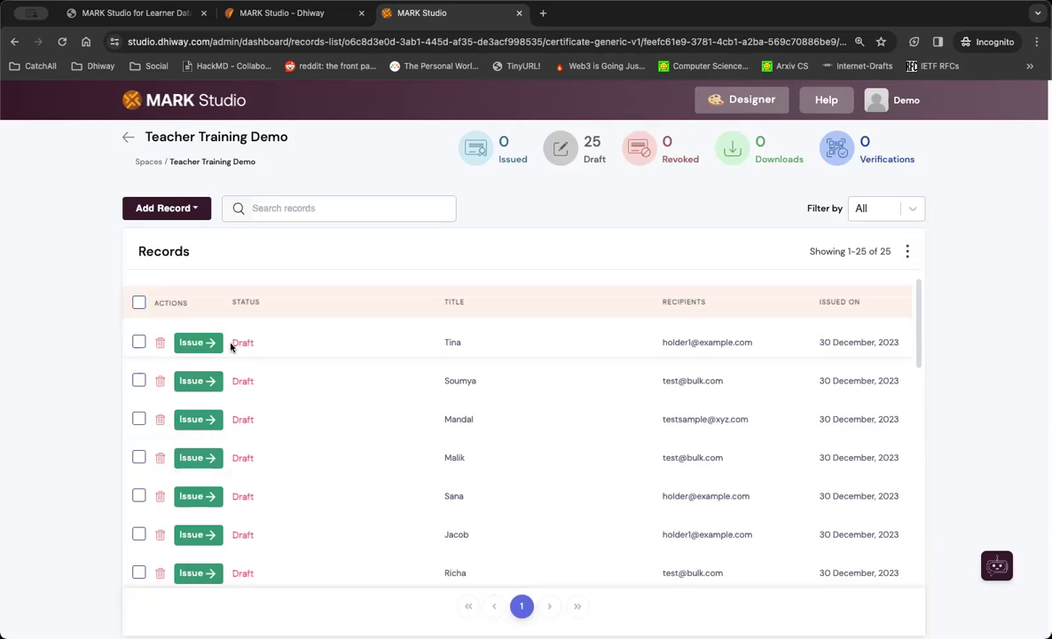
Issue the credentials for the first two draft records in the list together.
click(139, 342)
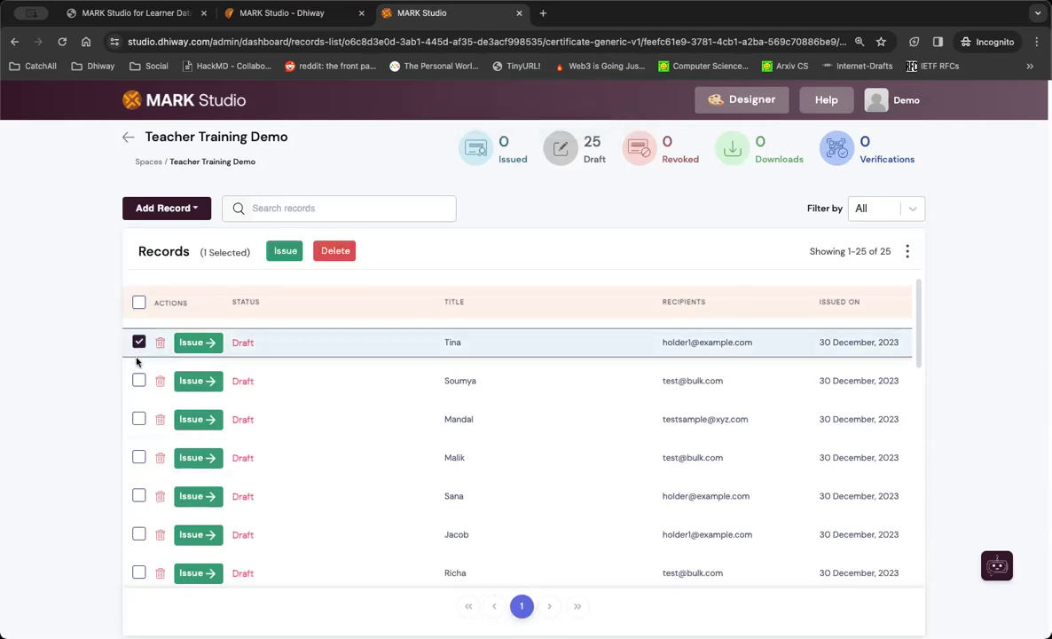
click(138, 380)
click(320, 251)
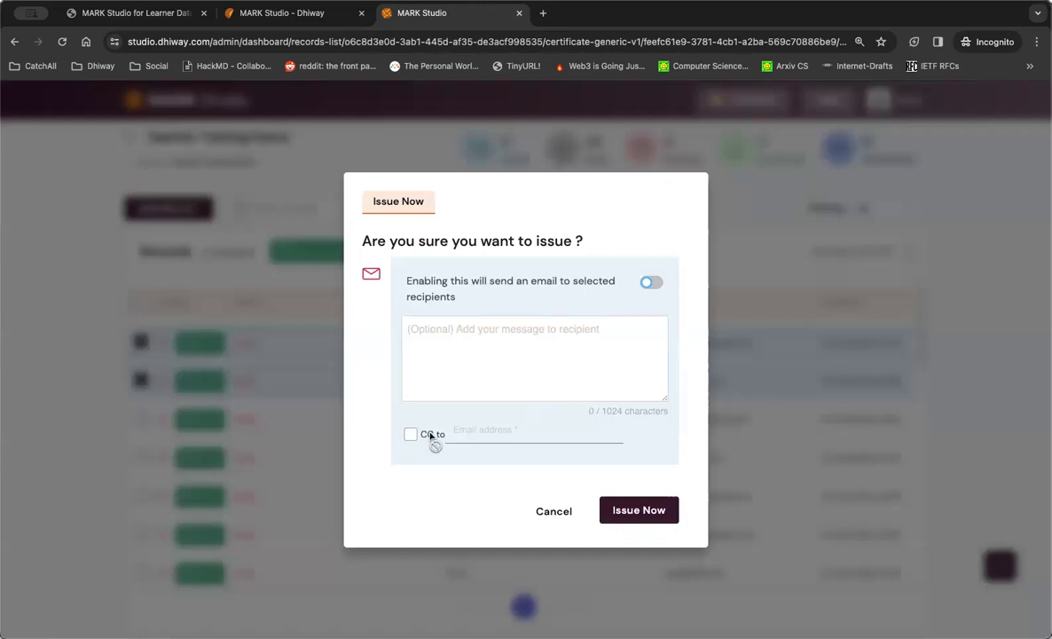
click(647, 509)
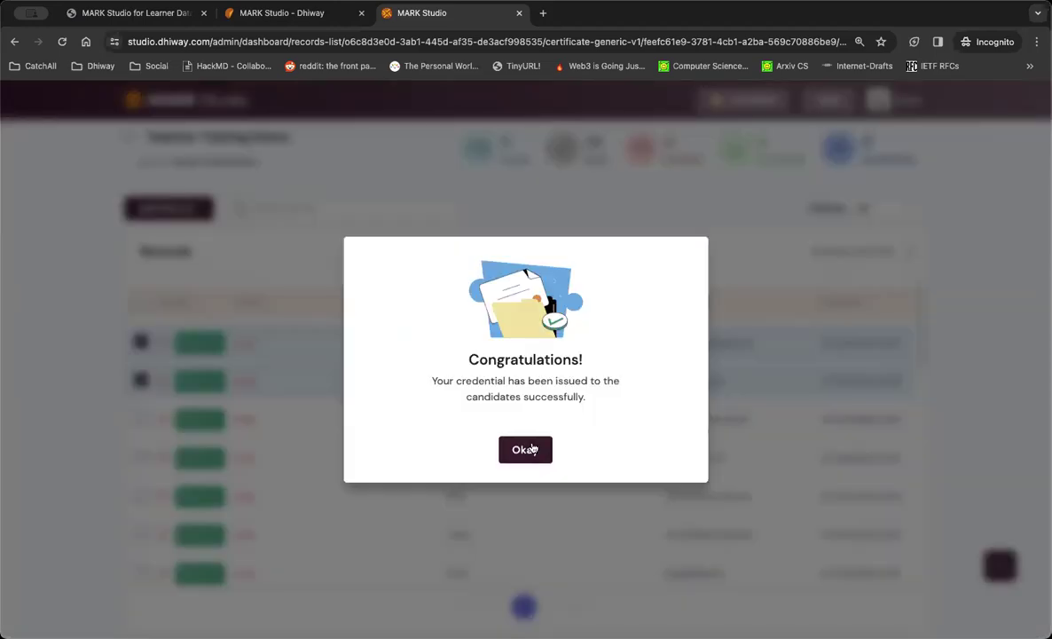
click(525, 450)
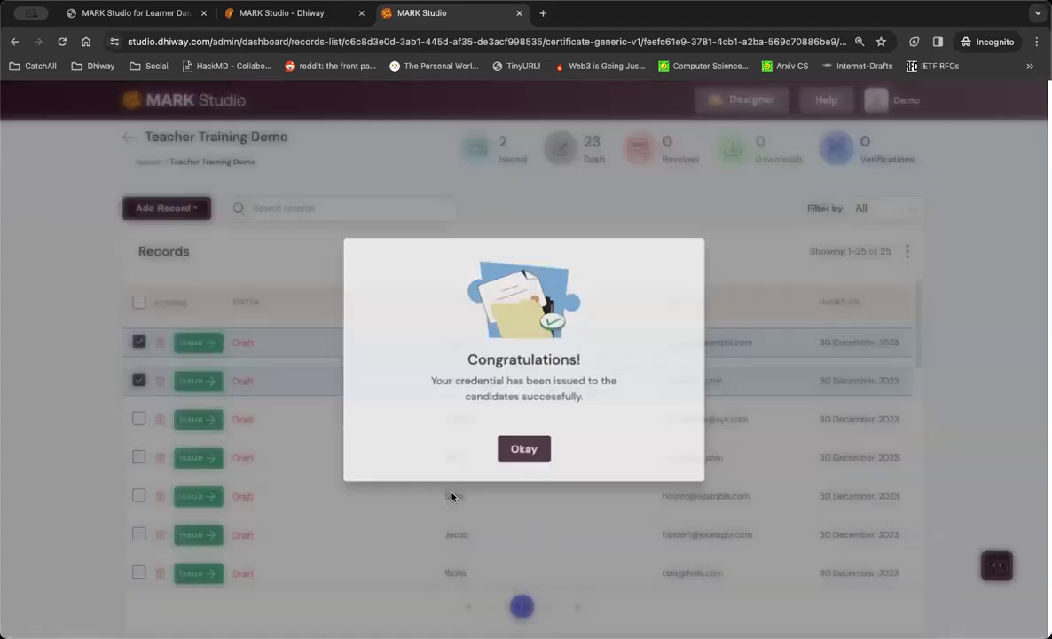
Review the record details and the rendered certificate of the first issued record in the Teacher Training Demo space.
click(326, 341)
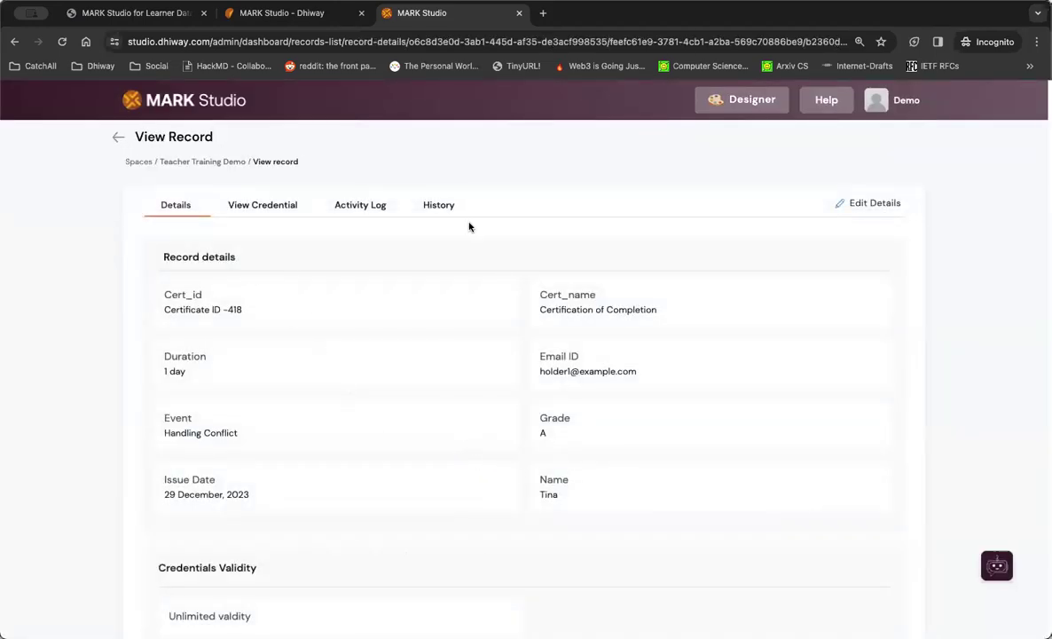
scroll(522, 384, down, 1)
scroll(521, 389, down, 2)
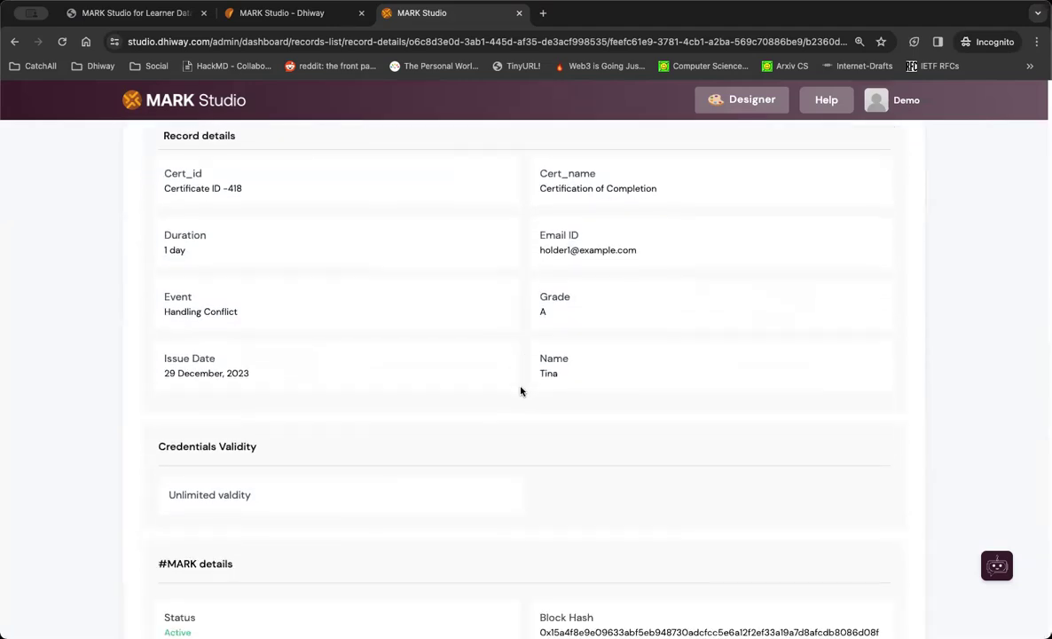
scroll(294, 230, up, 3)
click(266, 206)
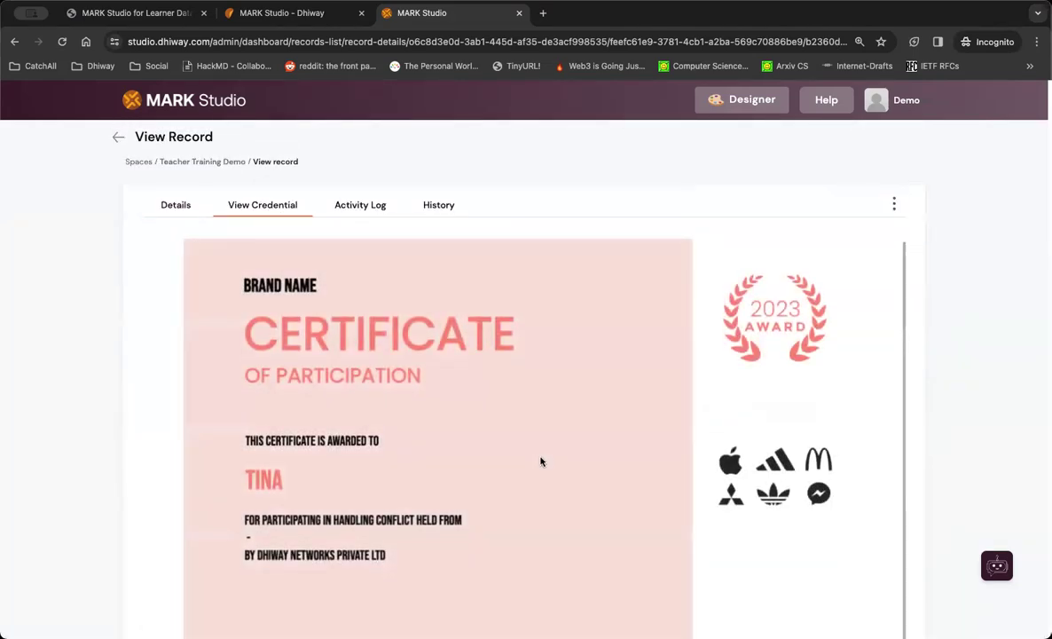
scroll(631, 476, down, 3)
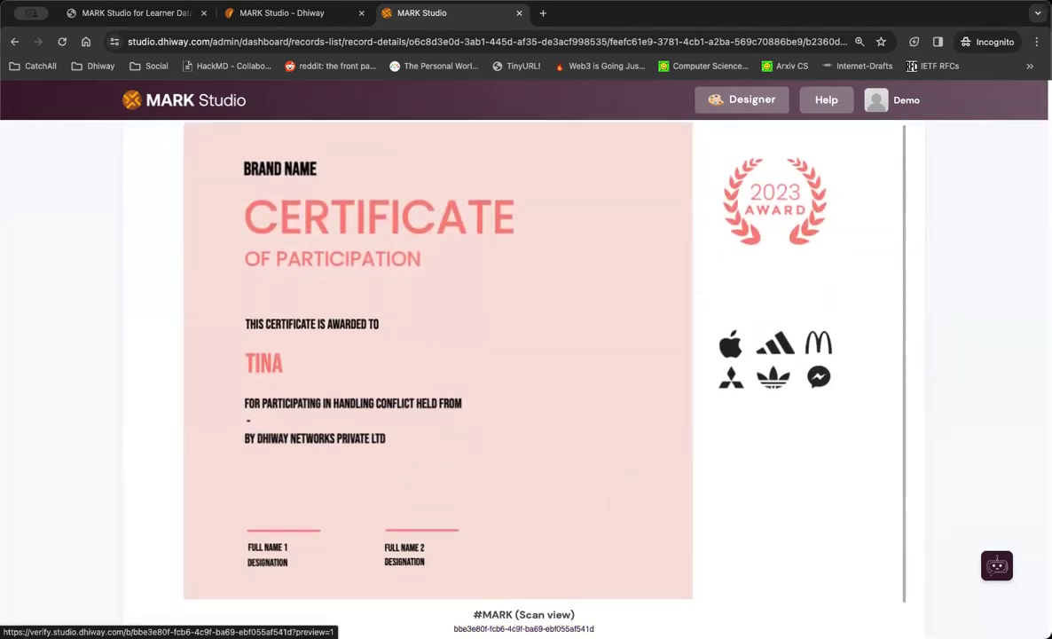
Open the credential's #MARK scan view page, expand the issuer's details and return to the space's record list.
click(533, 616)
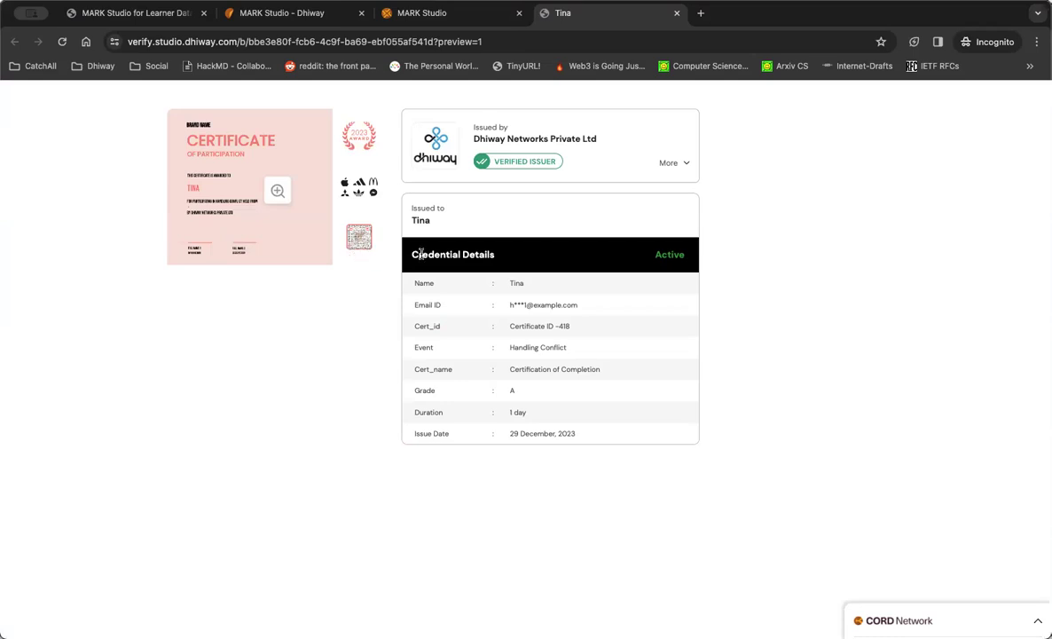
click(675, 176)
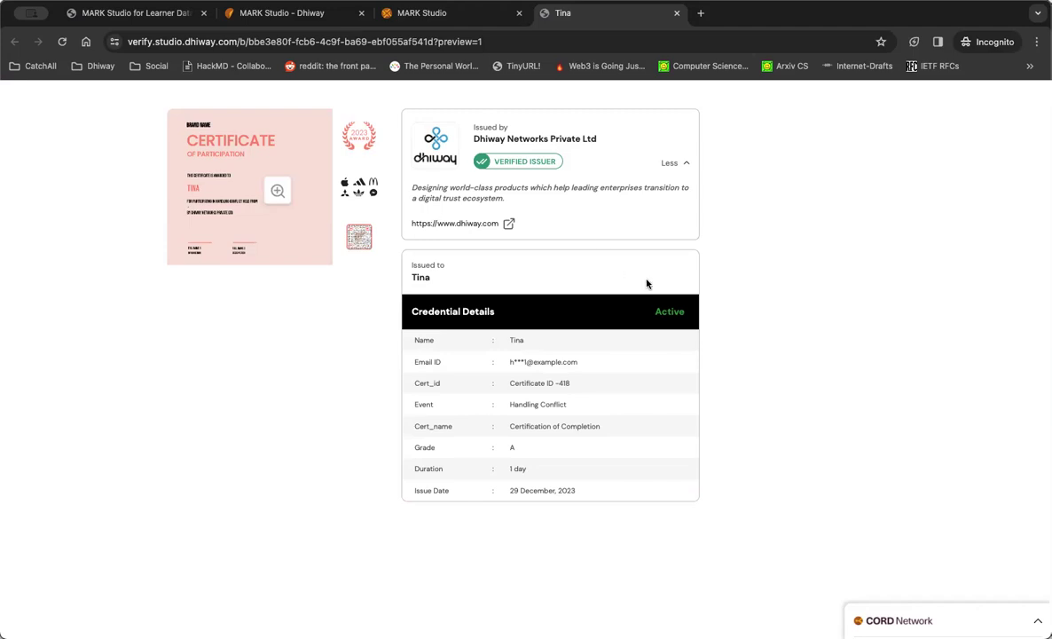
click(432, 20)
scroll(302, 235, up, 3)
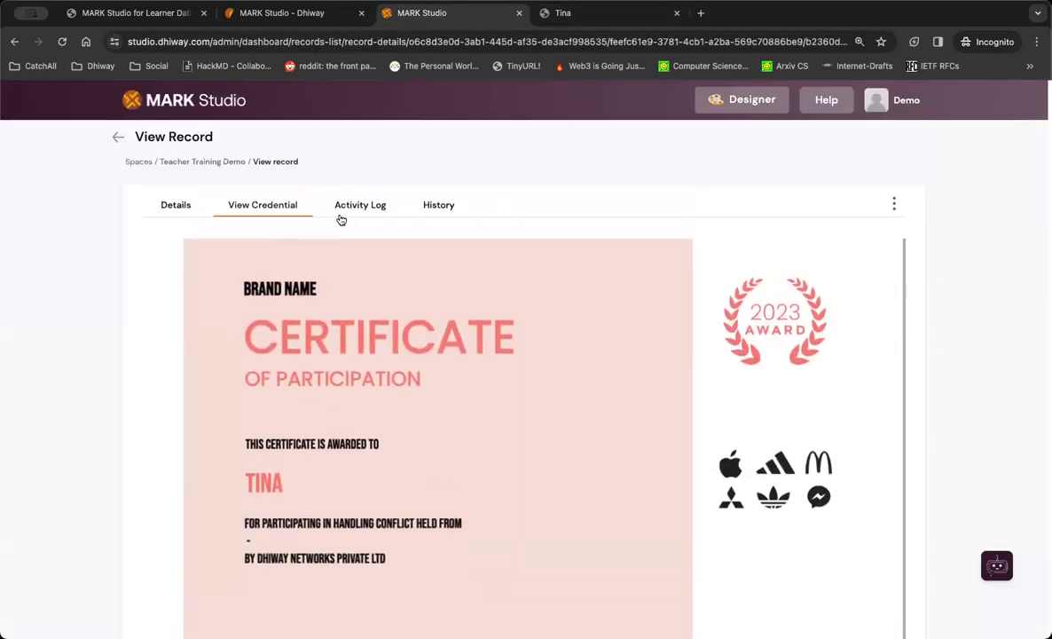
click(118, 136)
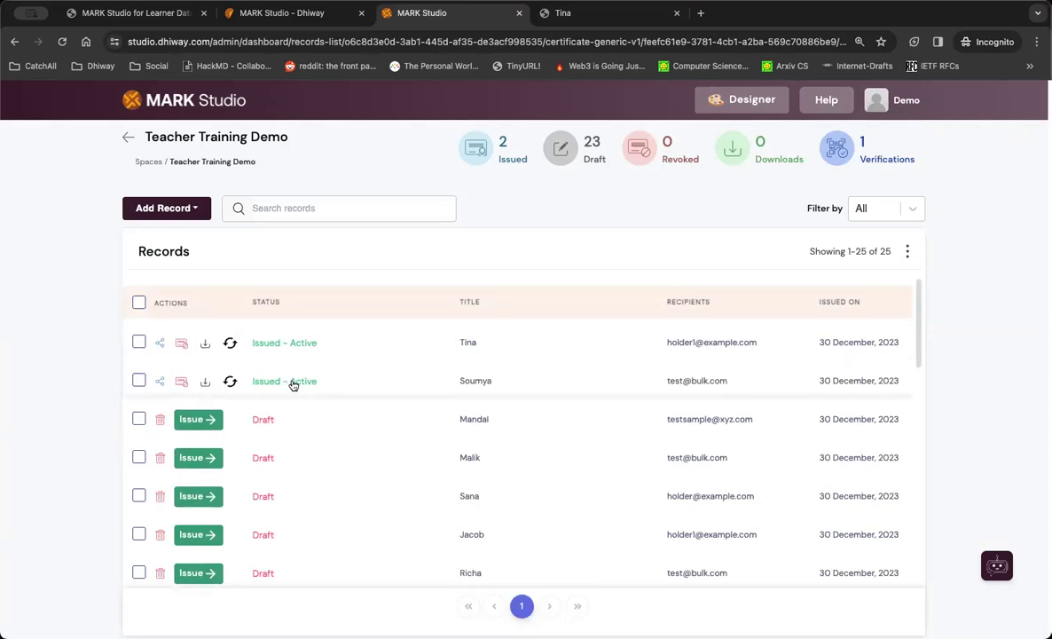
Edit the previously viewed issued record, replace the recipient's name with a new one and save the changes.
click(292, 384)
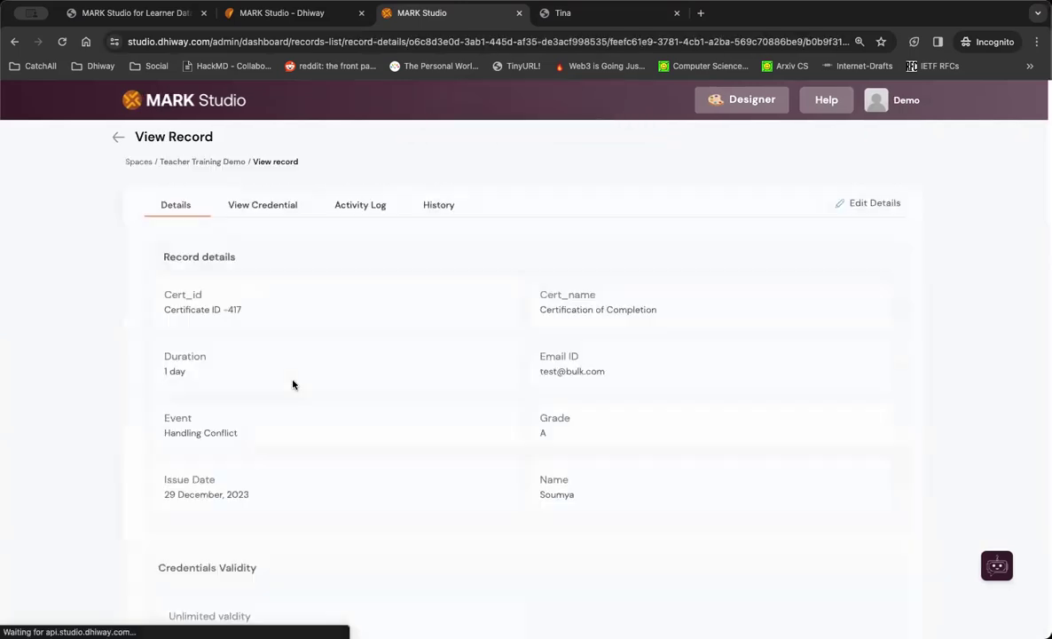
click(114, 137)
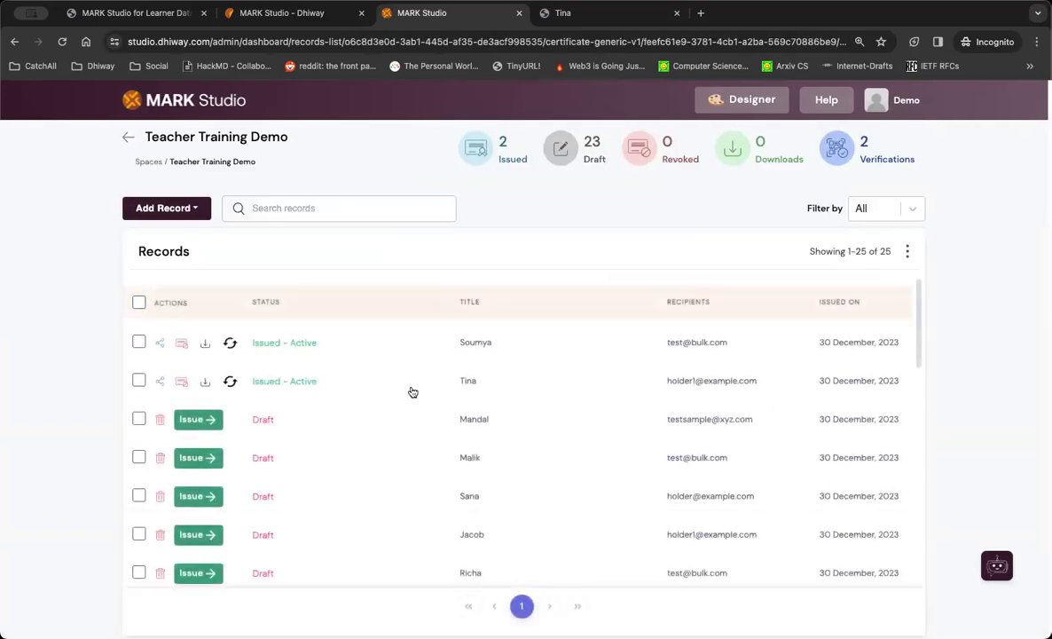
click(312, 384)
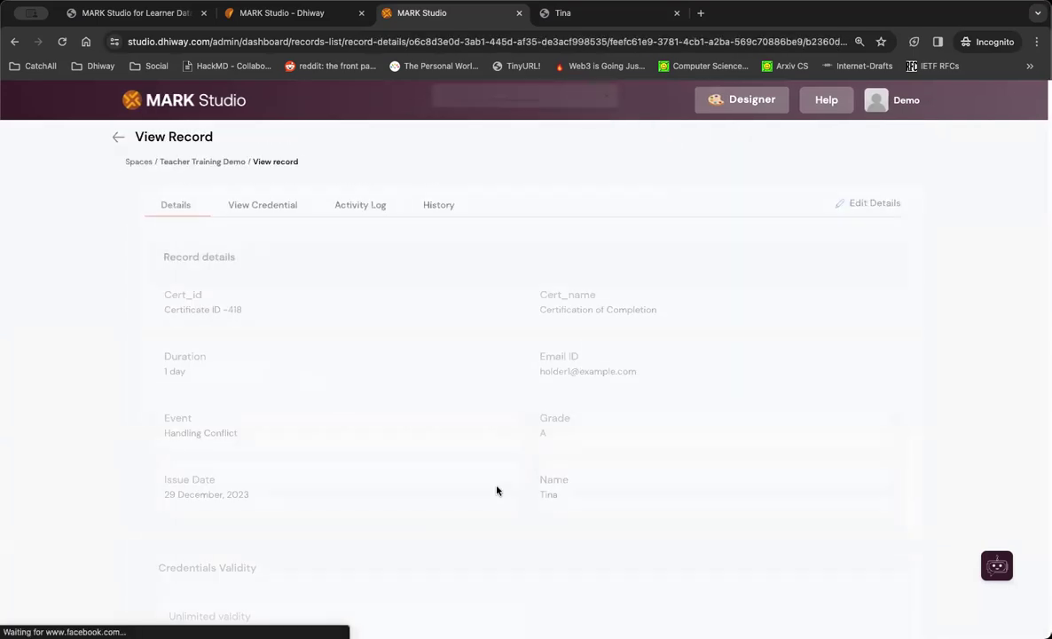
click(867, 204)
click(239, 332)
double_click(240, 332)
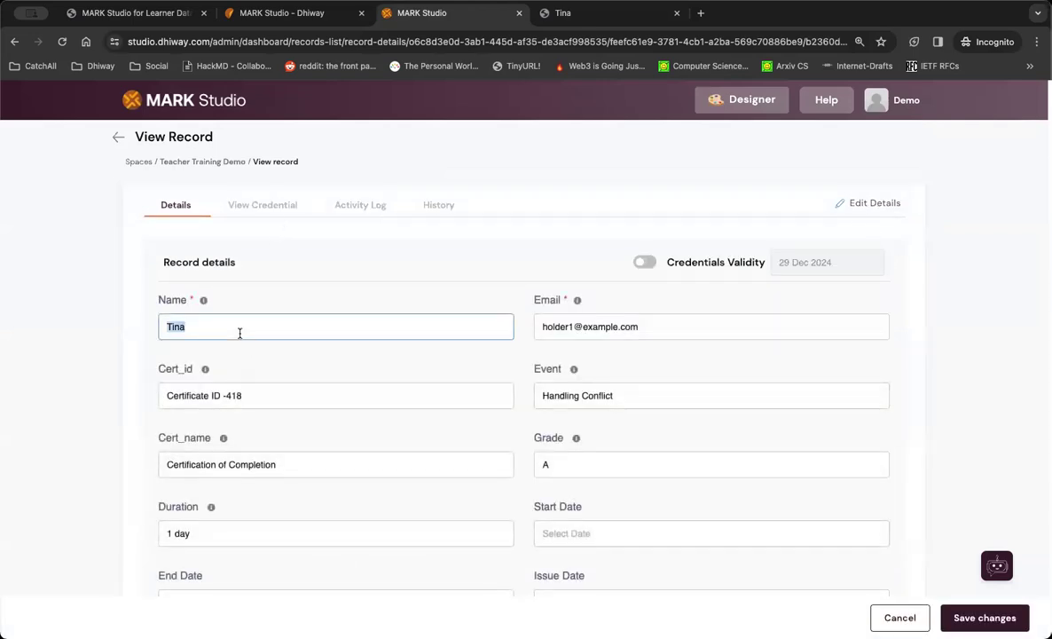
text(Mo)
scroll(508, 423, down, 1)
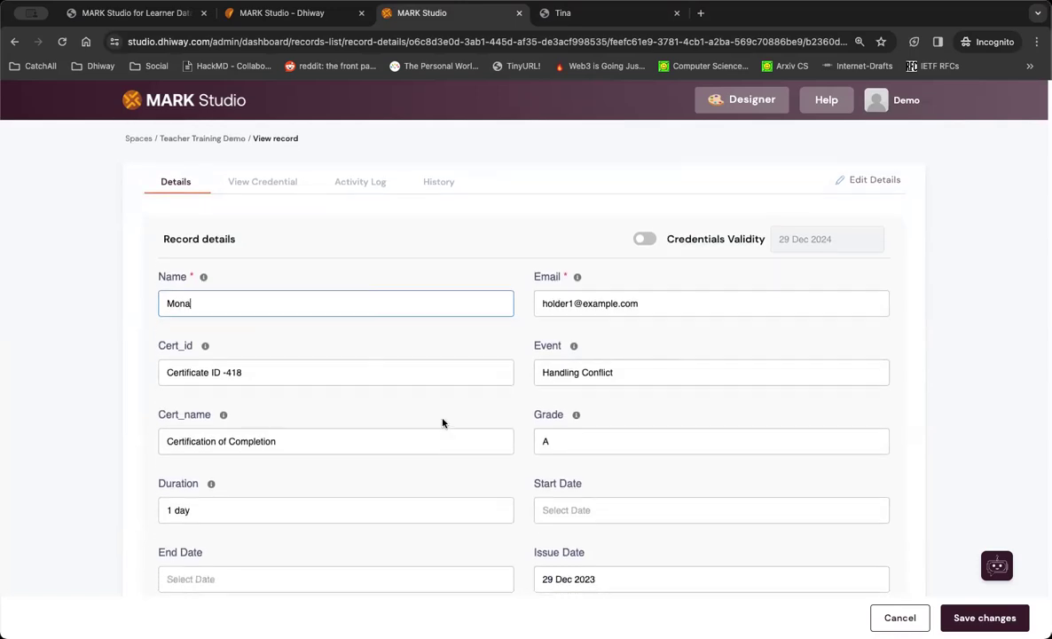
click(984, 618)
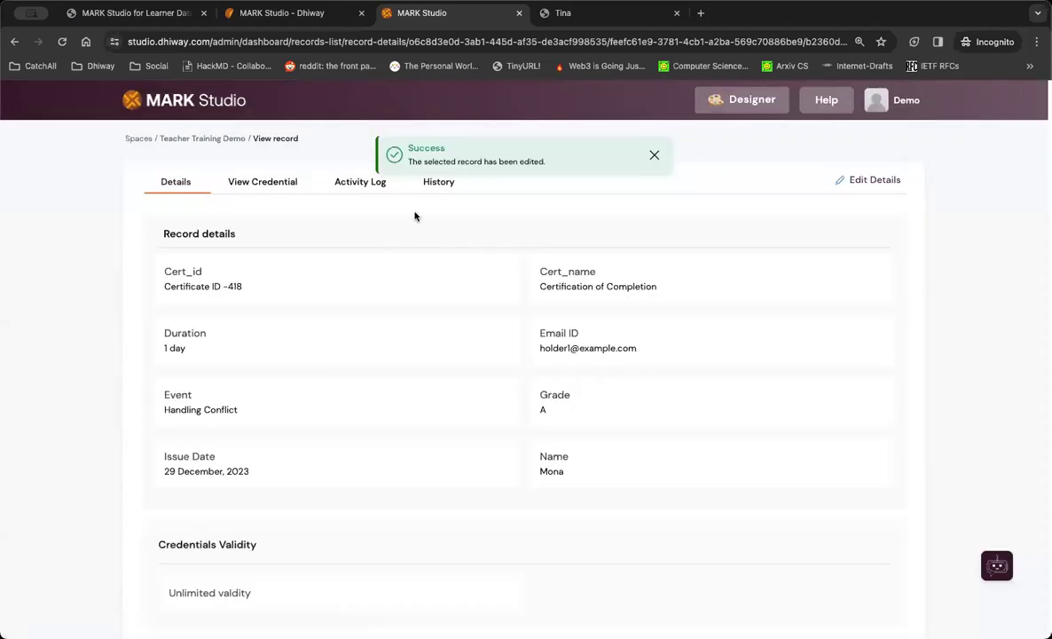
Check the record's history and view which attributes were changed in its update event.
click(427, 182)
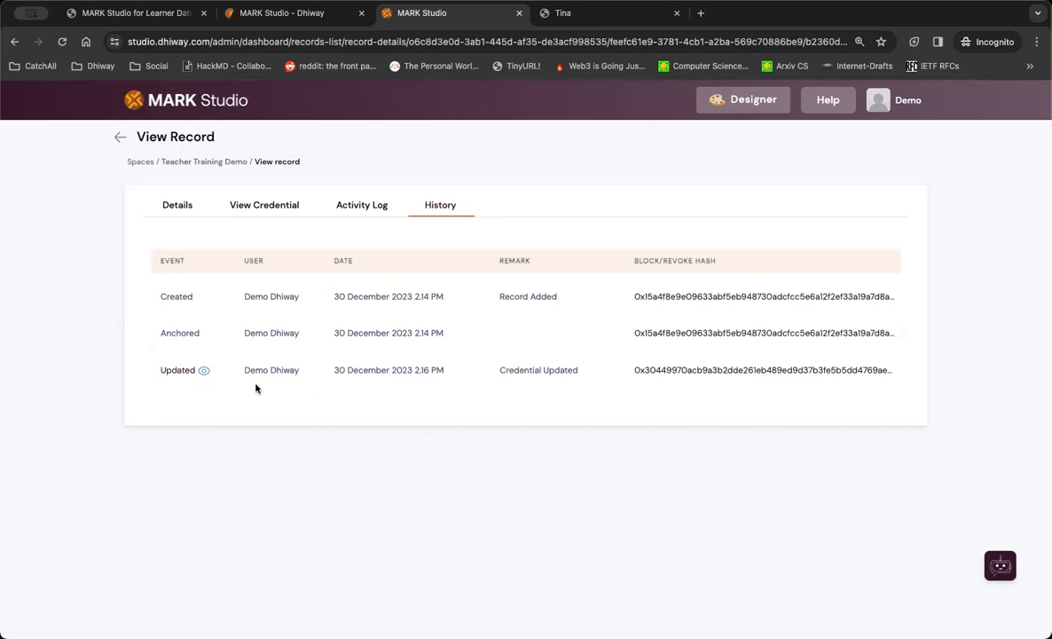
click(204, 373)
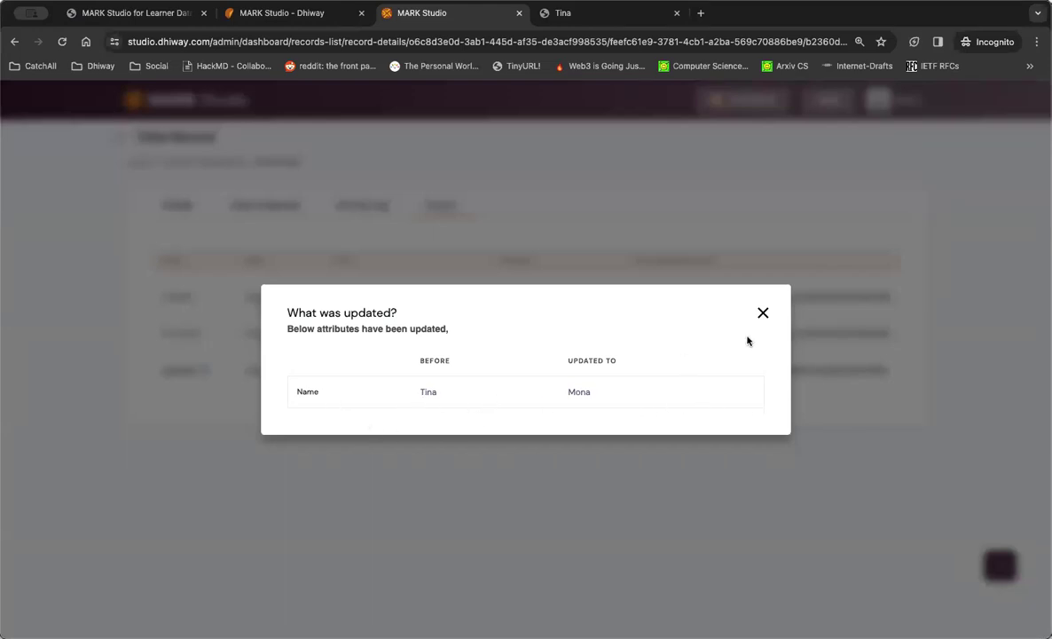
click(763, 313)
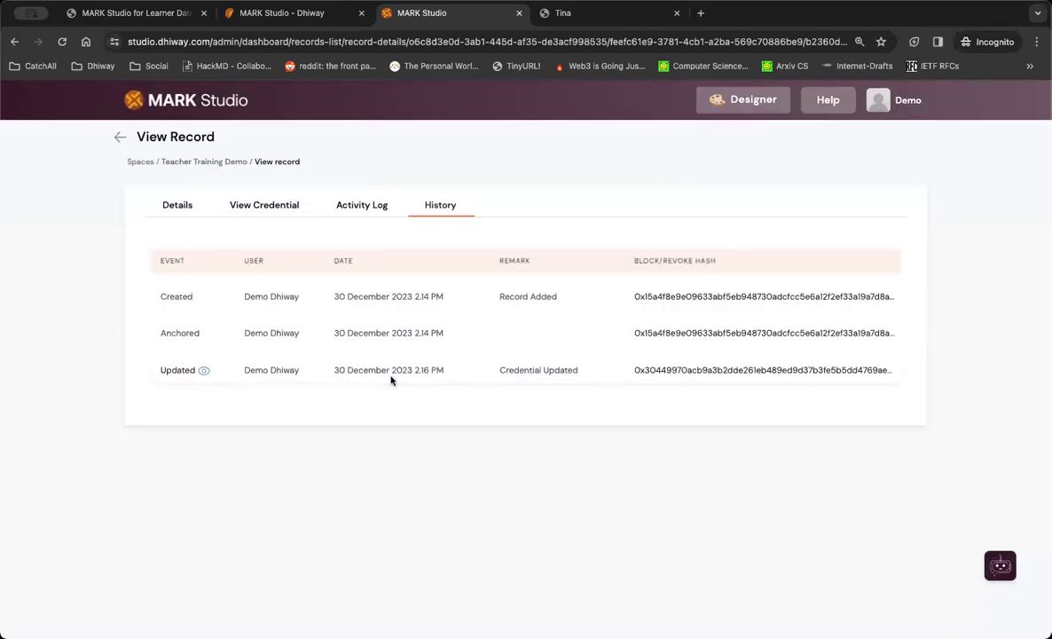
Reload the credential's public verification page and view the updated certificate enlarged.
click(583, 15)
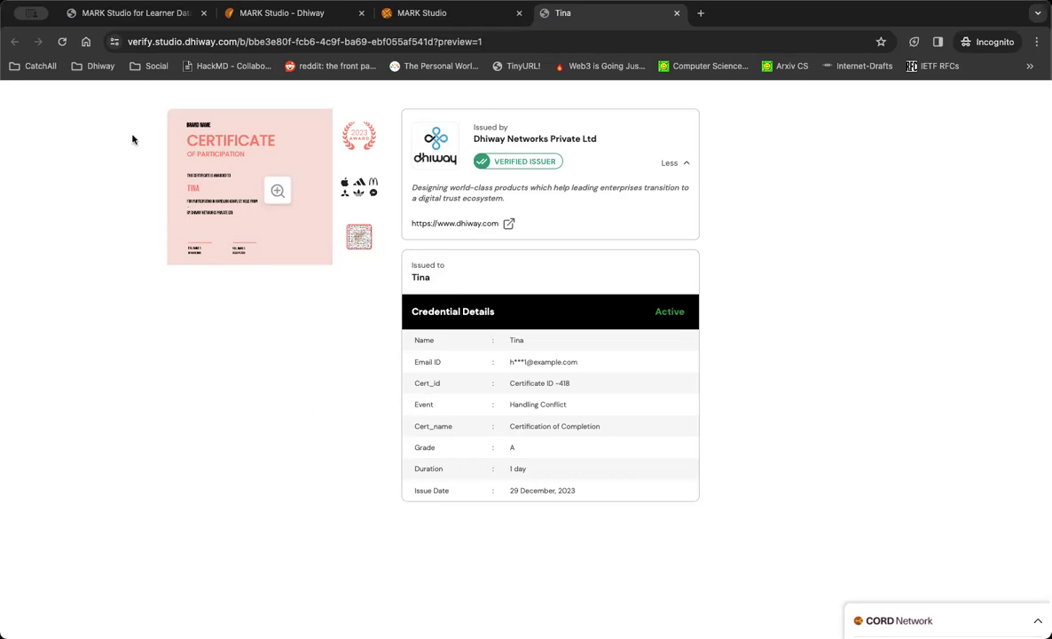
click(62, 45)
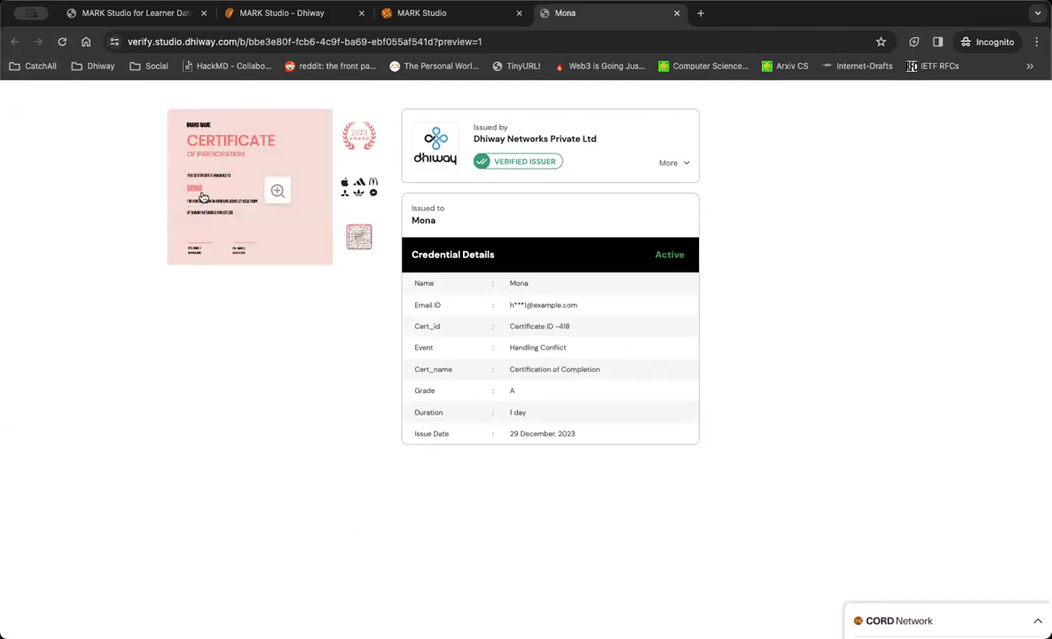
click(277, 194)
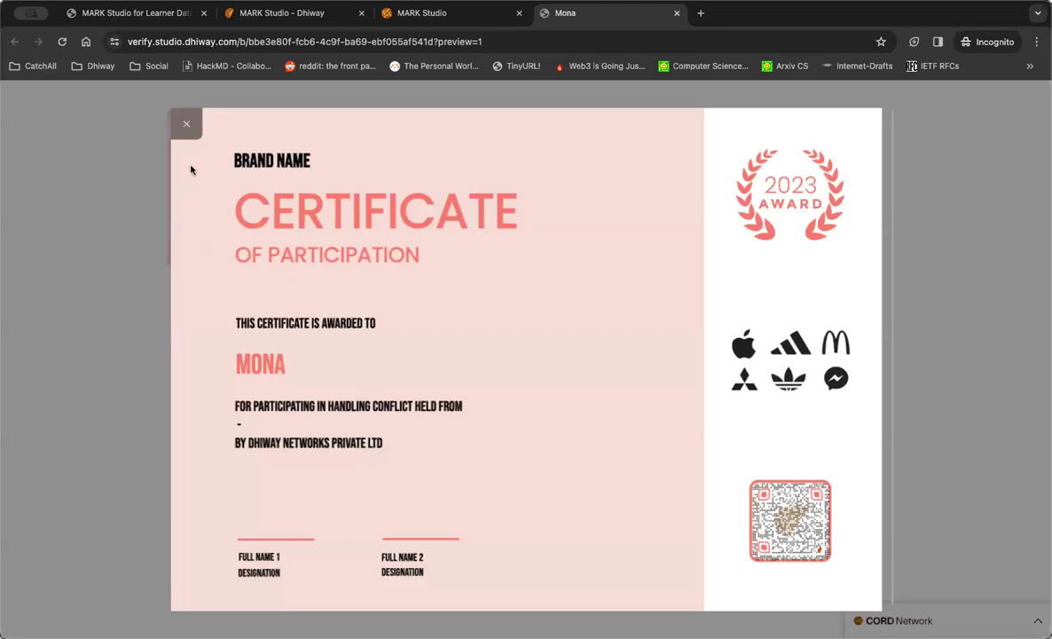
click(169, 126)
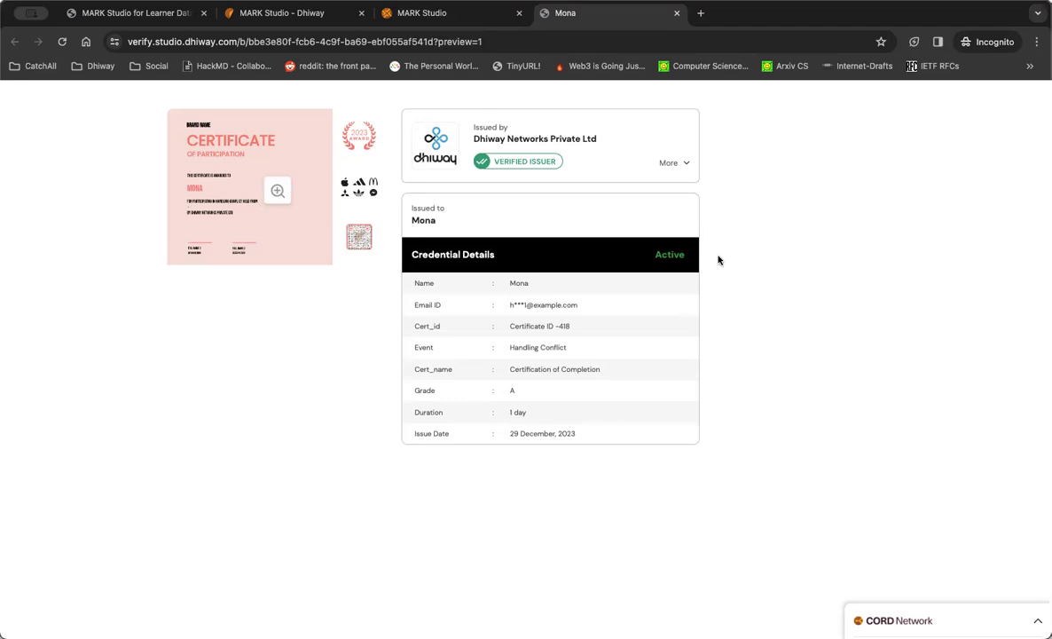
Revoke the edited credential, the first in the space's record list, giving "Revocation" as the reason.
click(433, 18)
click(121, 137)
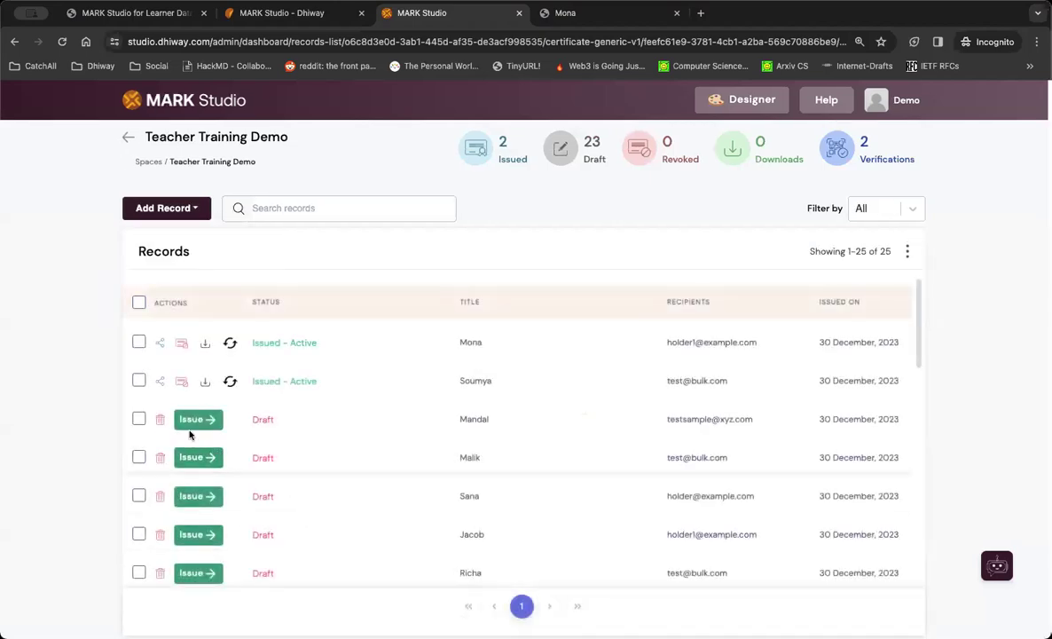
click(179, 345)
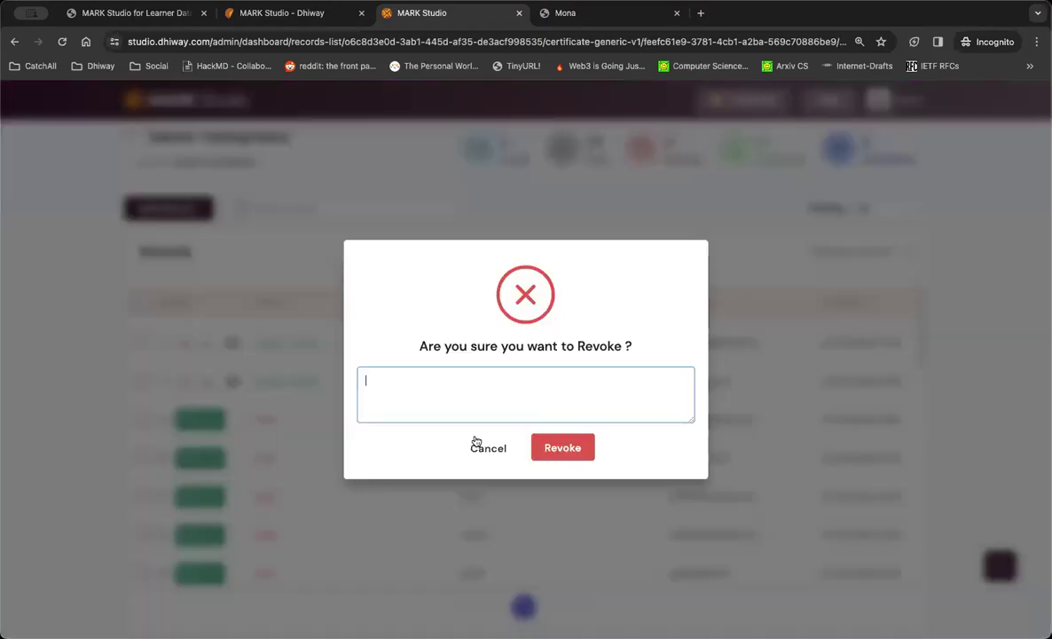
text(Revoke)
key(BackSpace)
key(BackSpace)
key(BackSpace)
key(BackSpace)
text(ocation)
click(560, 443)
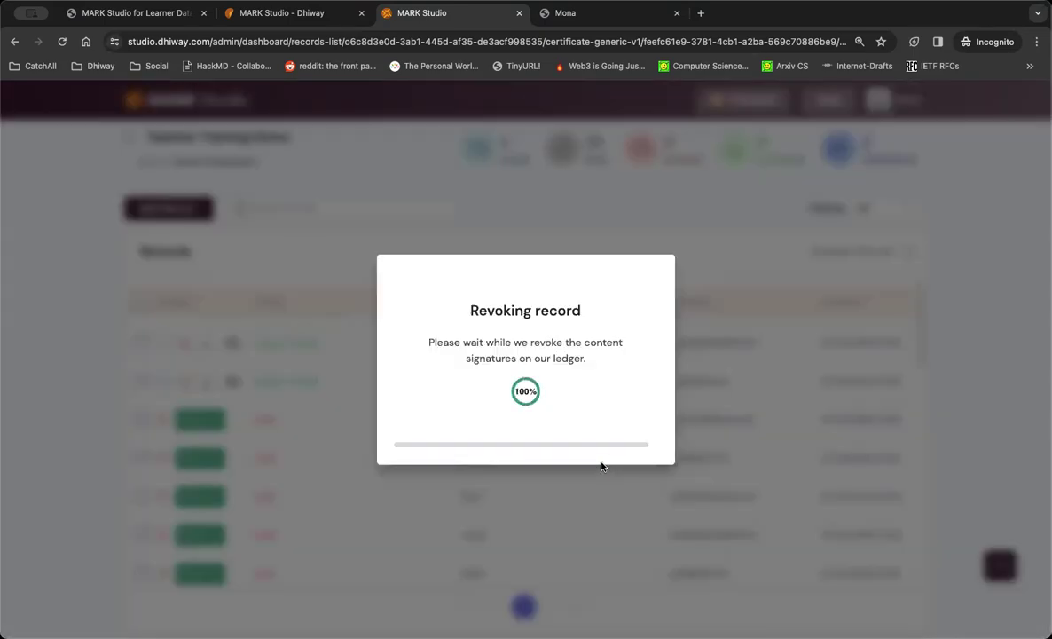
Reload the verification page of the revoked credential and inspect its certificate at full size.
click(564, 23)
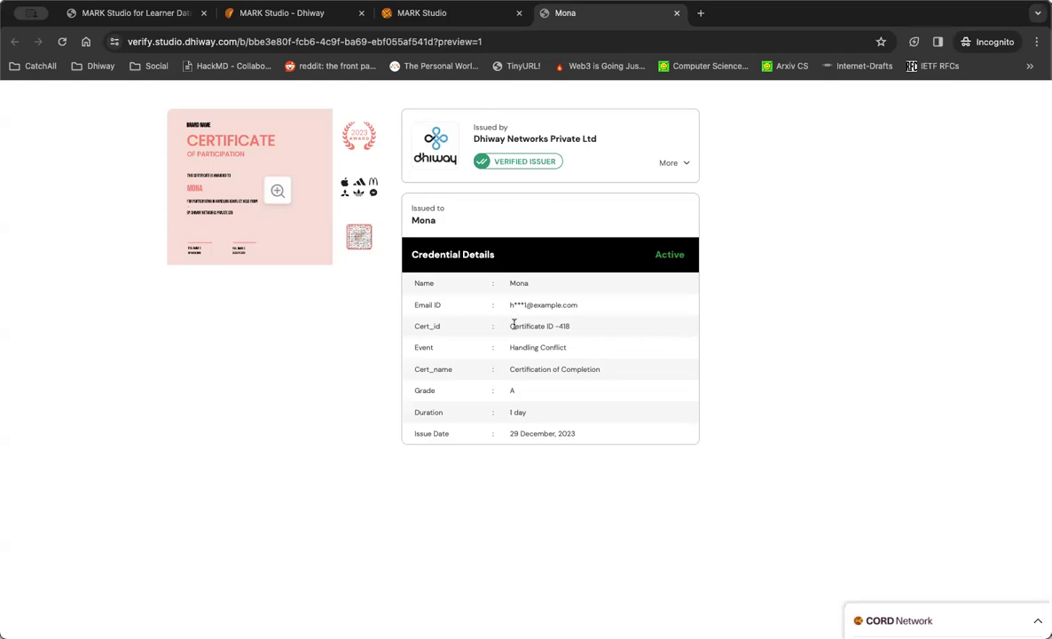
click(62, 44)
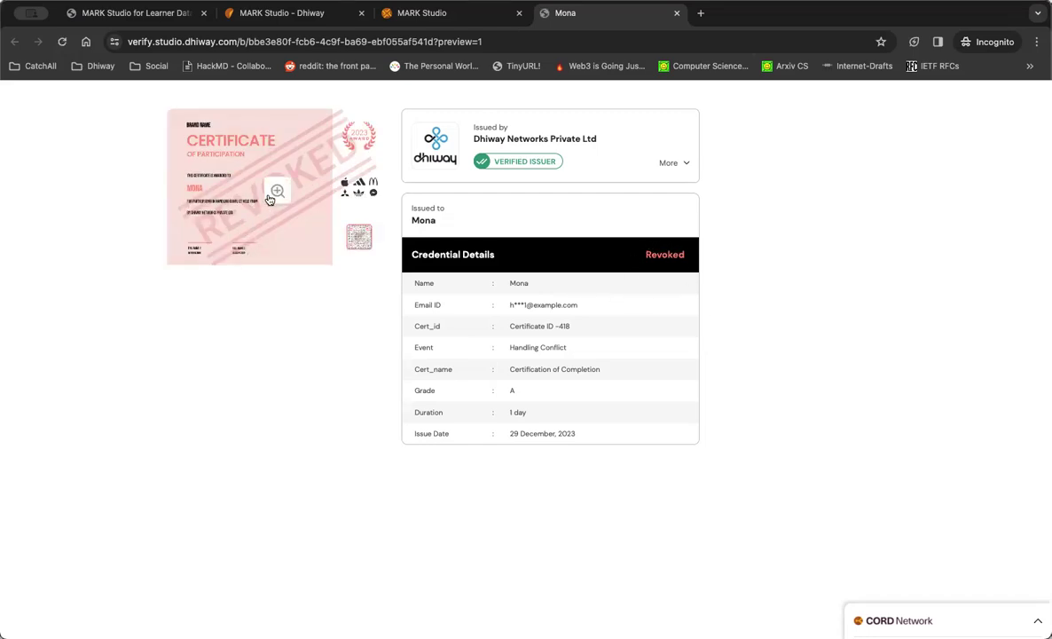
click(251, 184)
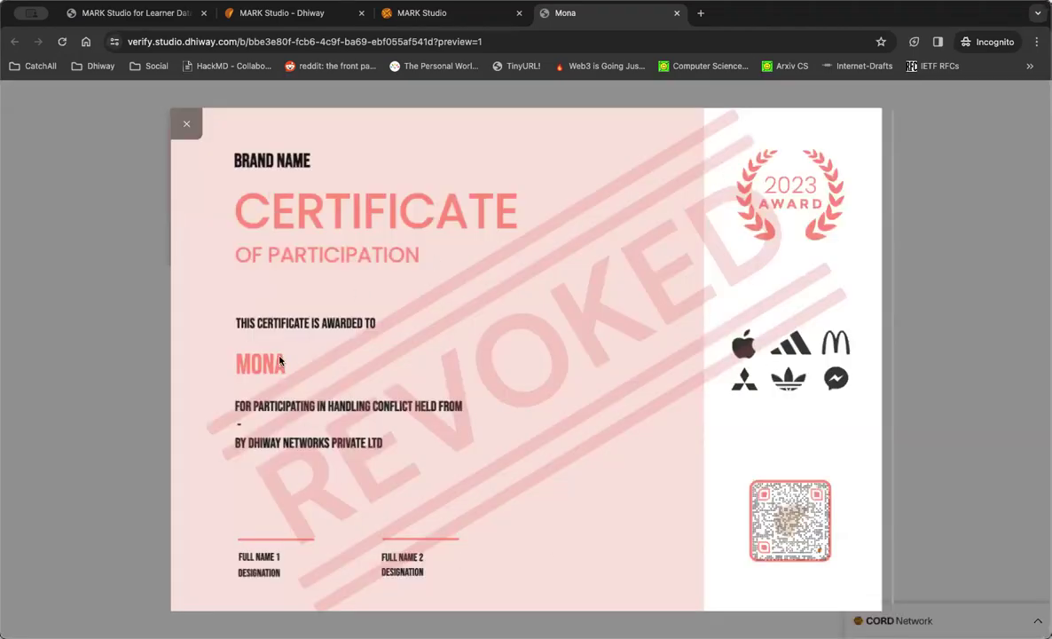
click(184, 125)
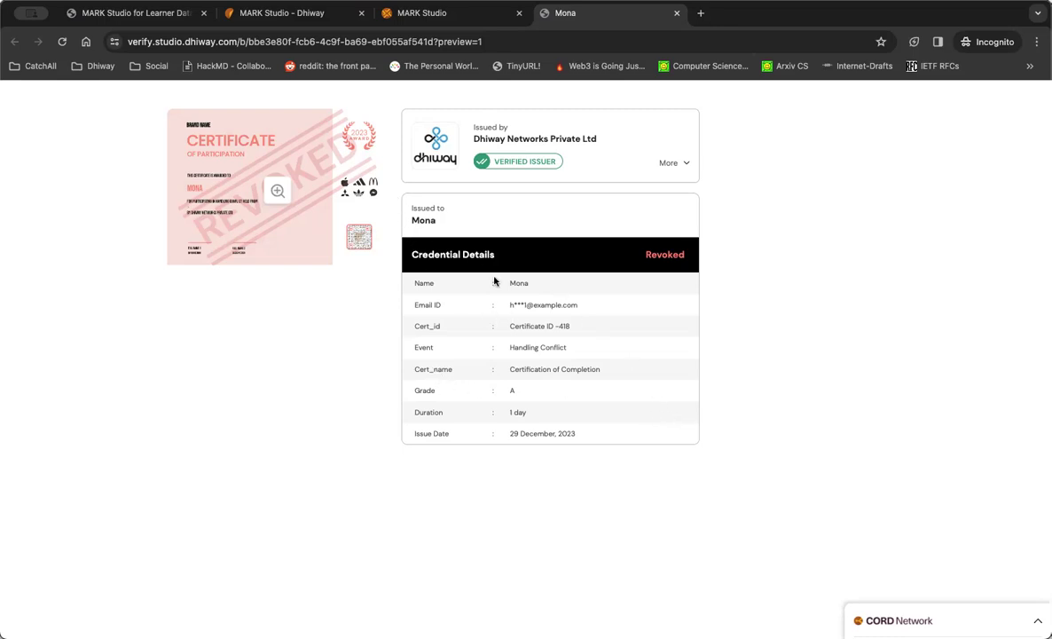
Review the Teacher Training Demo space's record statuses and counters, and return to the credential's verification page.
click(399, 14)
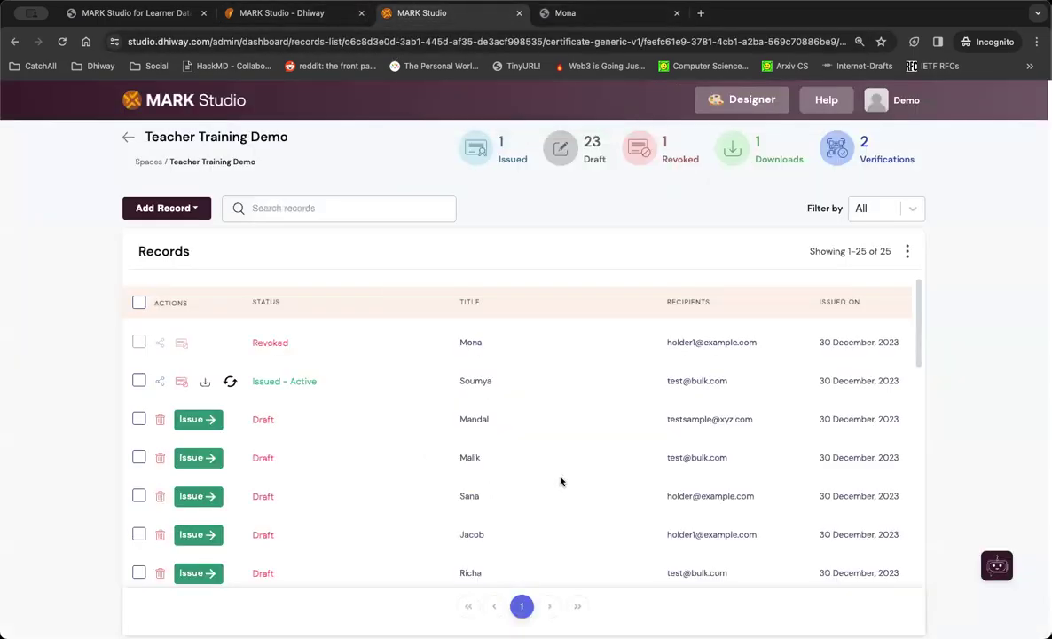
scroll(562, 479, down, 4)
scroll(559, 483, up, 3)
scroll(559, 483, up, 2)
click(559, 13)
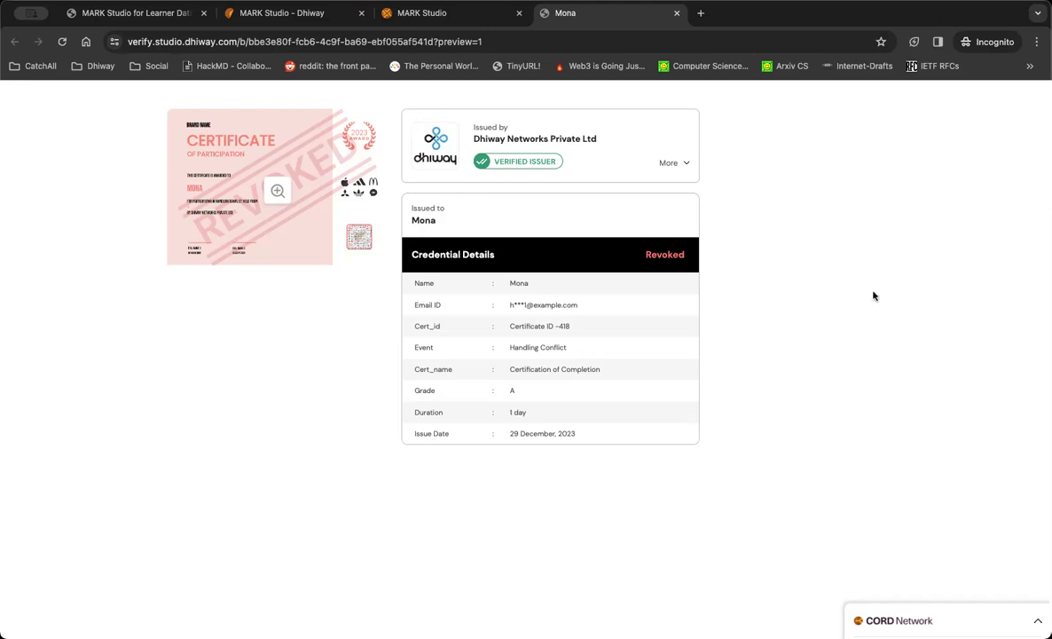
Look through the MARK Studio product page on the Dhiway website down to the pricing plans.
click(324, 15)
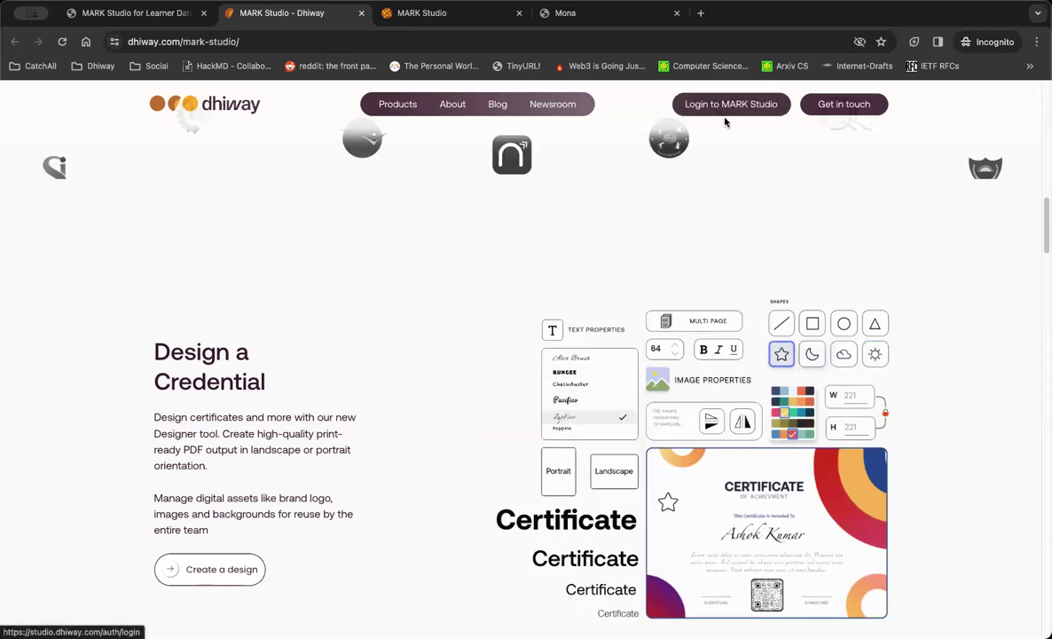
scroll(543, 301, down, 10)
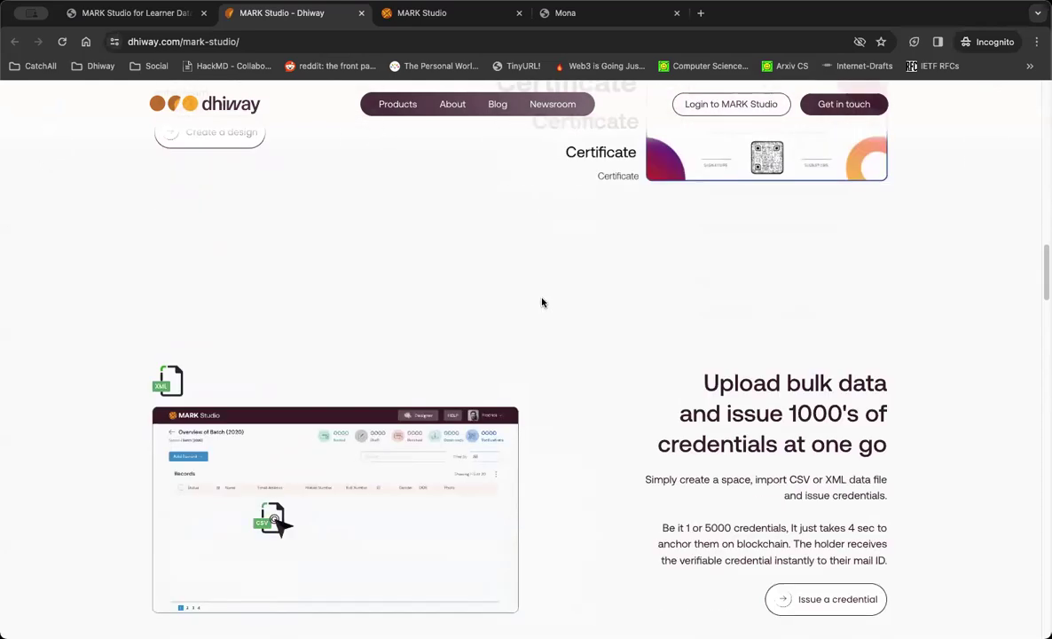
scroll(543, 302, down, 10)
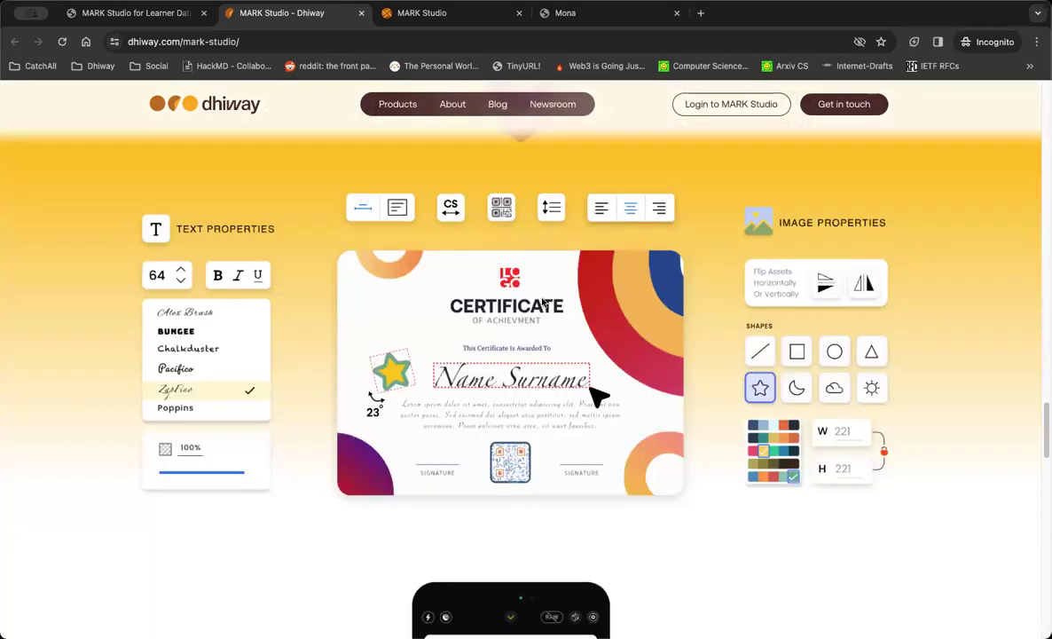
scroll(544, 303, down, 10)
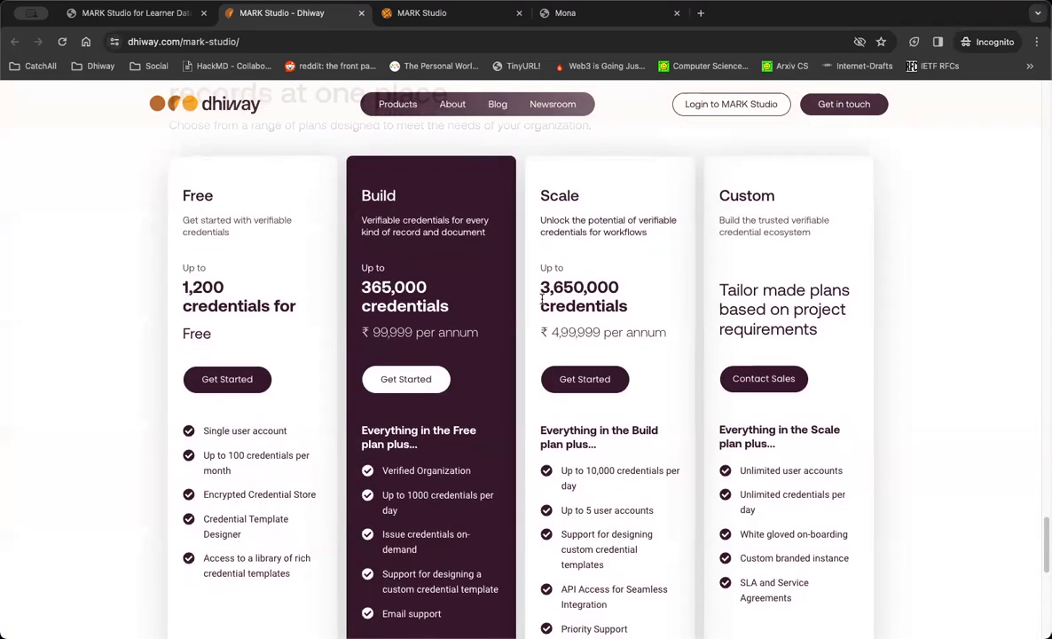